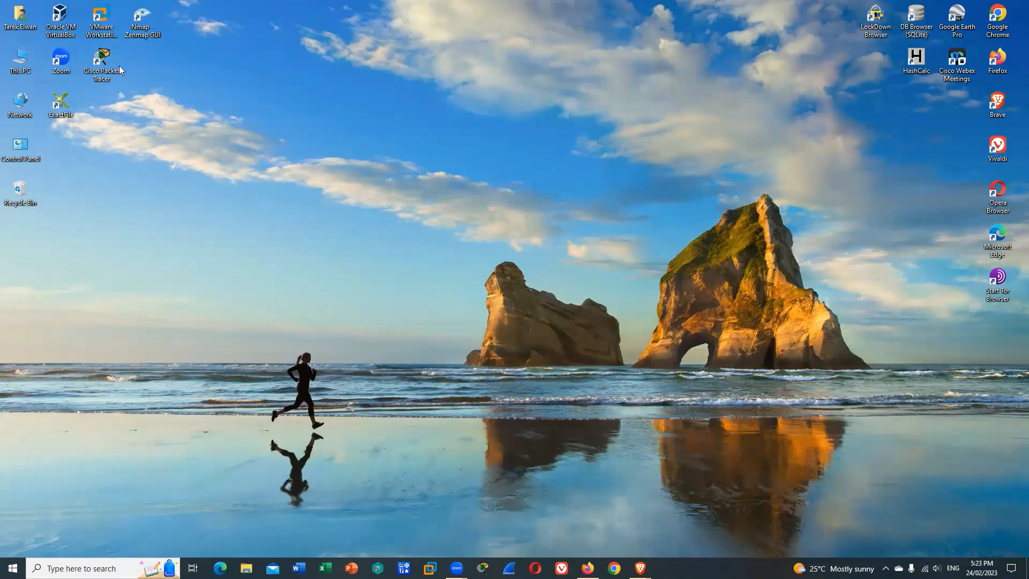
Launch VMware Workstation Pro from the desktop
{"action": "left_click", "coordinate": [102, 19]}
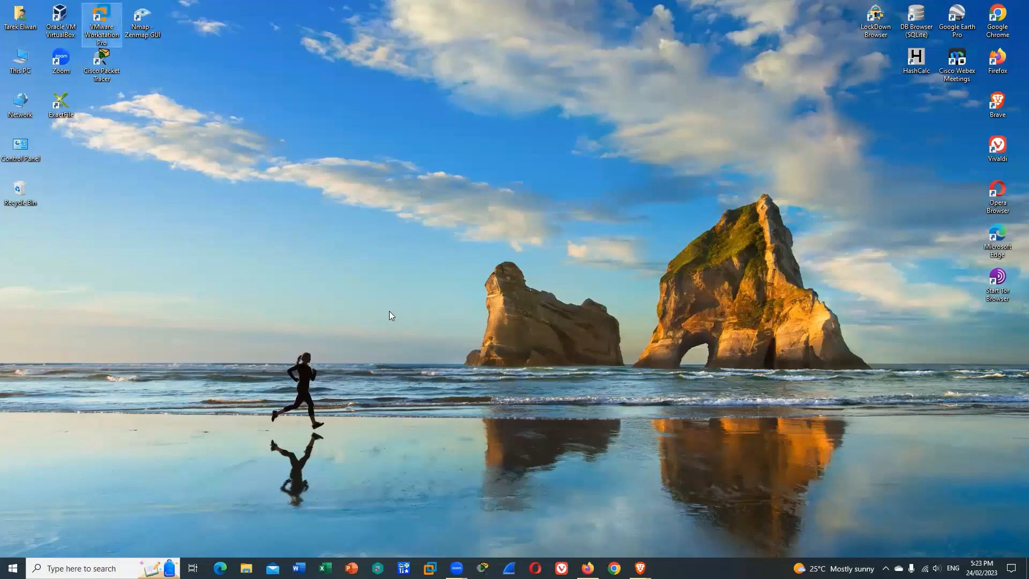
{"action": "key", "text": "Return"}
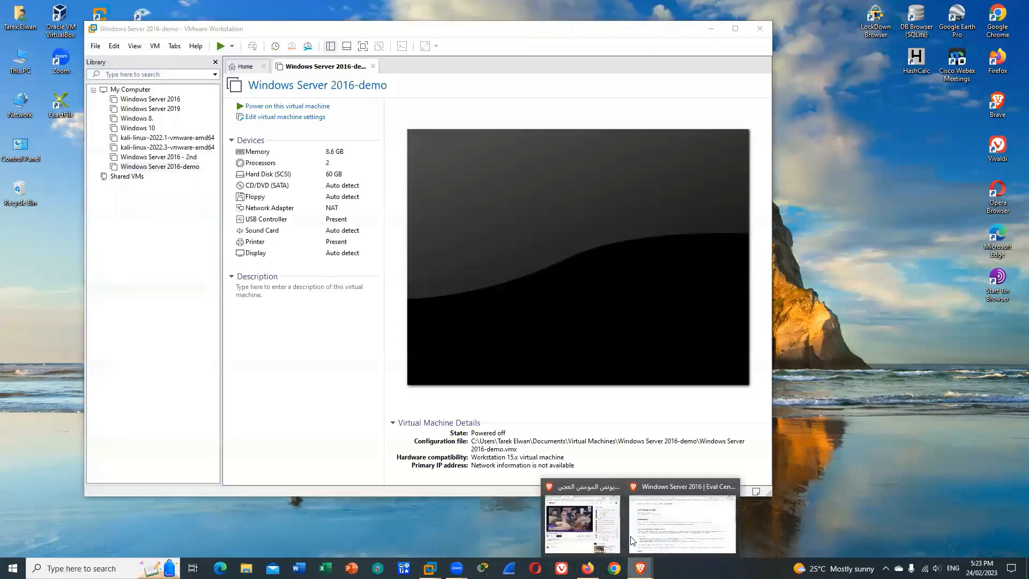
Switch to Brave and open the Windows Server 2016 evaluation's ISO download link in a new tab to view the registration form
{"action": "left_click", "coordinate": [697, 520]}
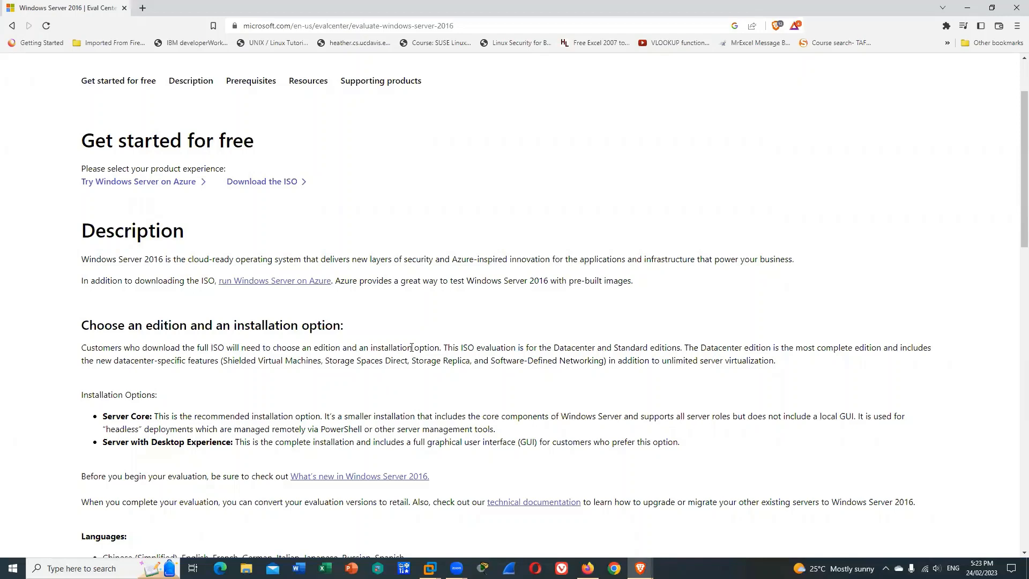
{"action": "right_click", "coordinate": [268, 186]}
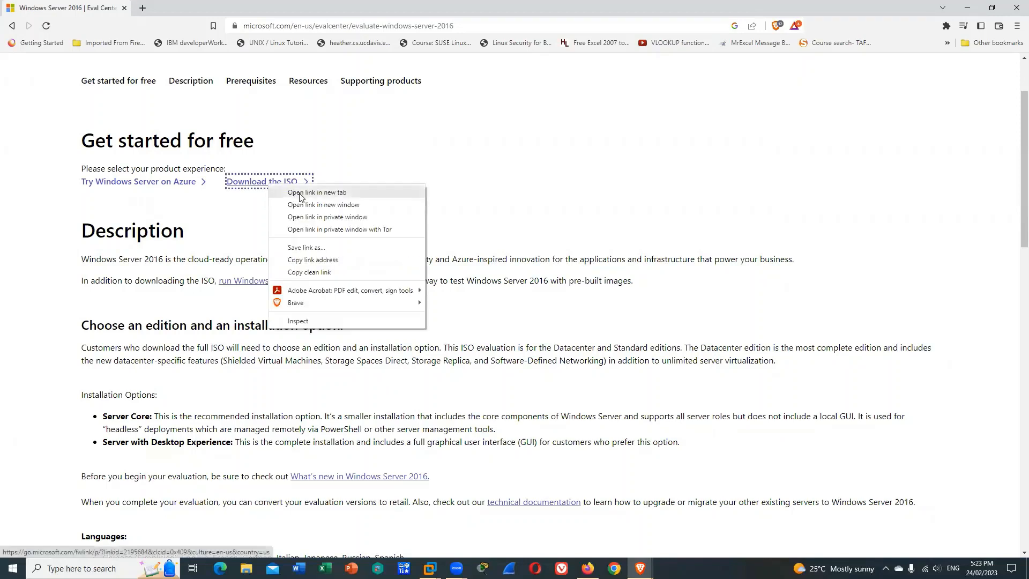
{"action": "left_click", "coordinate": [354, 193]}
{"action": "left_click", "coordinate": [203, 12]}
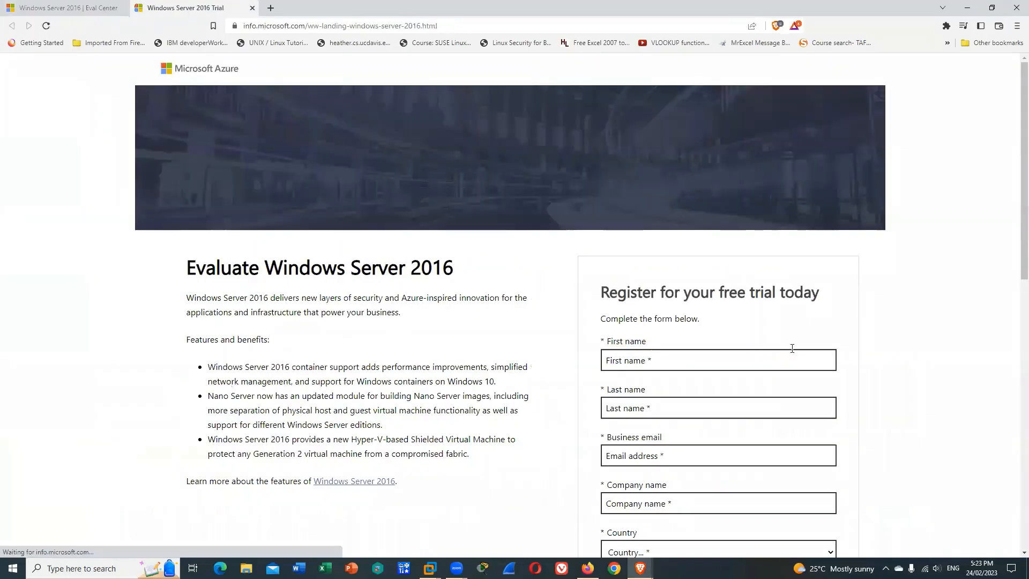
{"action": "scroll", "coordinate": [699, 496], "scroll_direction": "down", "scroll_amount": 5}
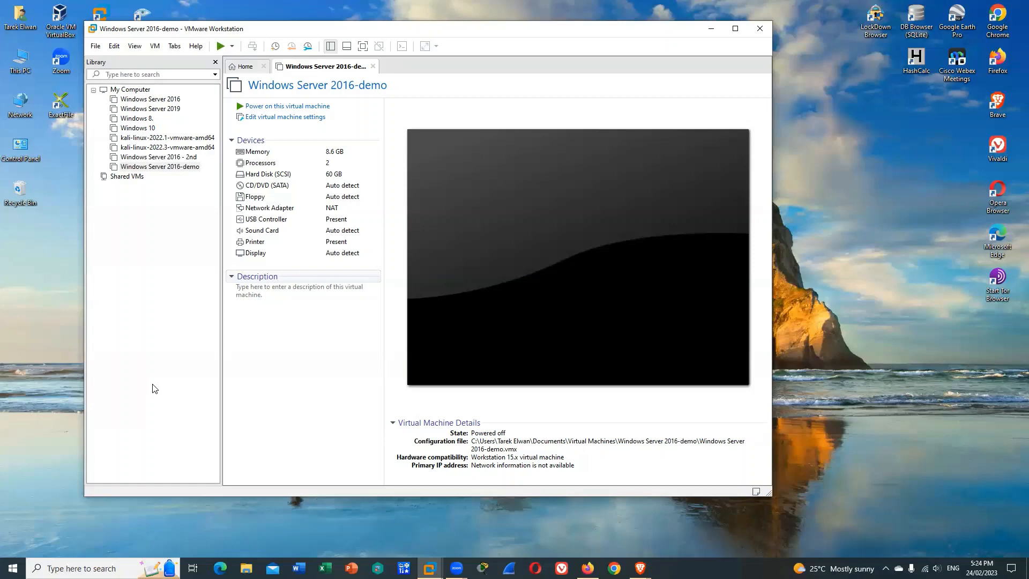
Start creating a new virtual machine in VMware Workstation, using the Windows Server 2016 ISO as the installer disc image
{"action": "left_click", "coordinate": [99, 48]}
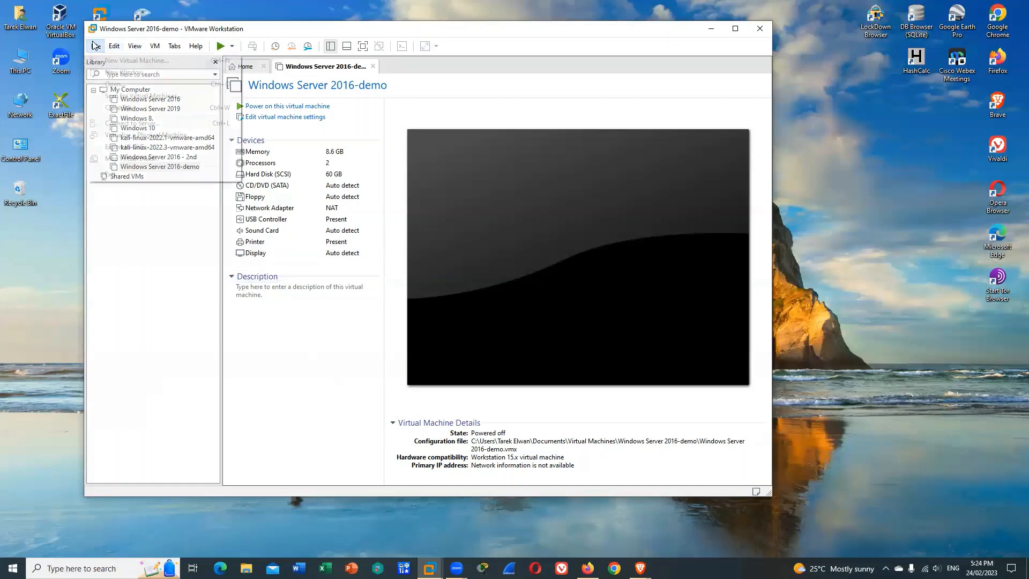
{"action": "left_click", "coordinate": [124, 62]}
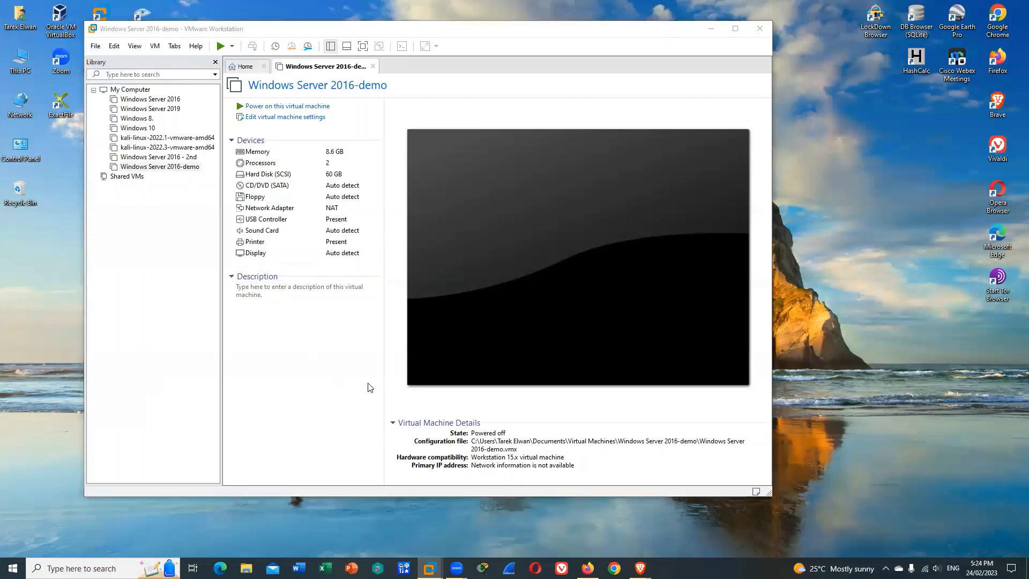
{"action": "left_click", "coordinate": [477, 365]}
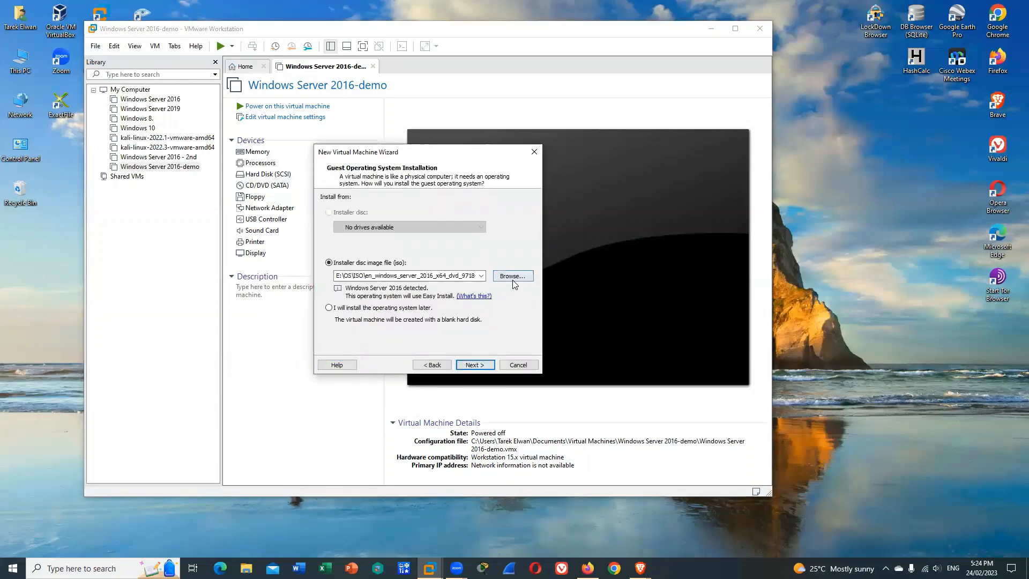
{"action": "left_click", "coordinate": [475, 364]}
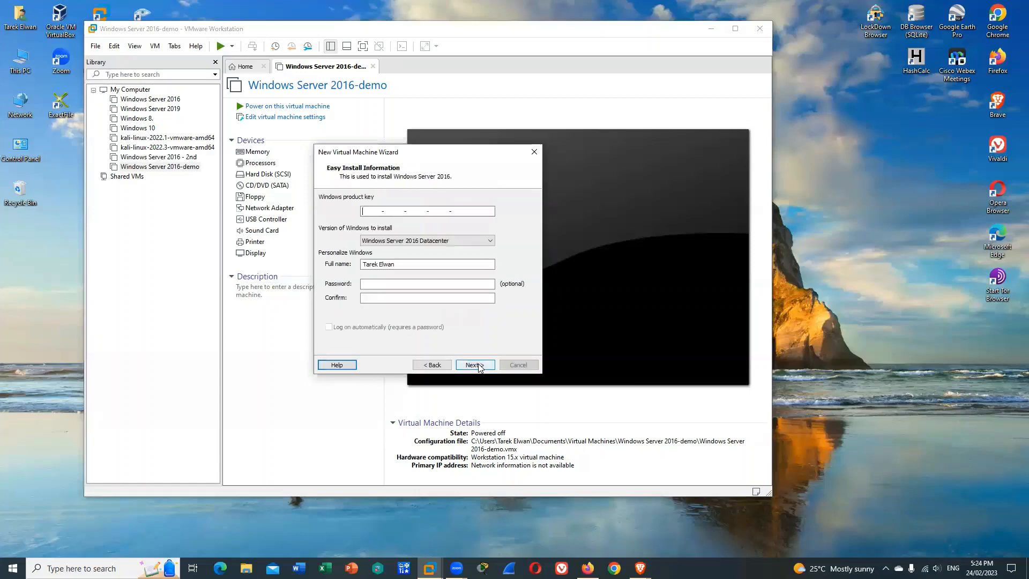
Replace the full name in the Easy Install information with Administrator
{"action": "left_click", "coordinate": [418, 267]}
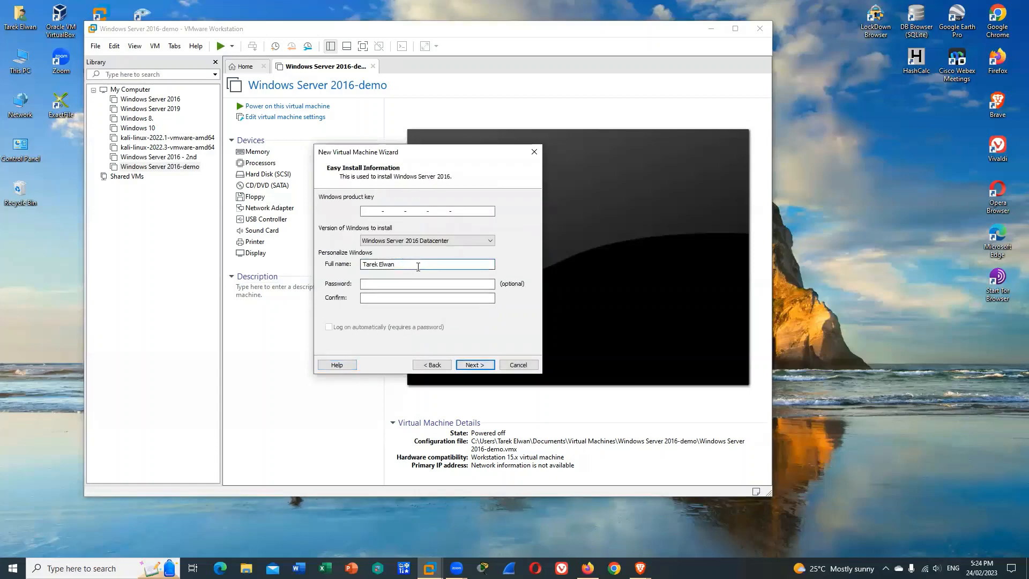
{"action": "key", "text": "BackSpace"}
{"action": "key", "text": "BackSpace"}
{"action": "key", "text": "BackSpace"}
{"action": "key", "text": "BackSpace"}
{"action": "key", "text": "BackSpace"}
{"action": "key", "text": "BackSpace"}
{"action": "key", "text": "BackSpace"}
{"action": "key", "text": "BackSpace"}
{"action": "key", "text": "BackSpace"}
{"action": "key", "text": "BackSpace"}
{"action": "key", "text": "BackSpace"}
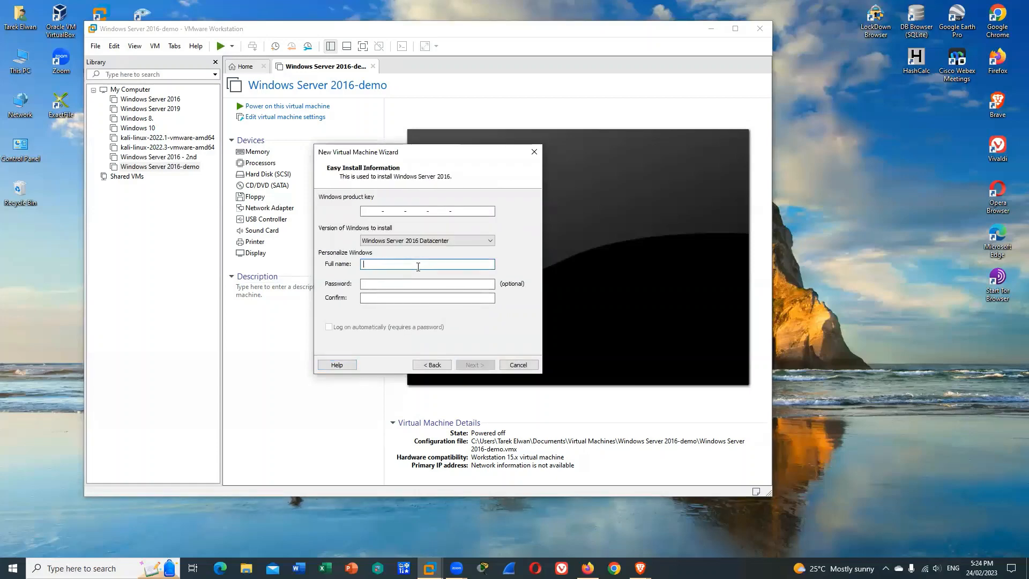
{"action": "type", "text": "Administrator"}
Enter and confirm the Administrator account password, and agree to continue without a Windows product key
{"action": "key", "text": "Tab"}
{"action": "type", "text": "123"}
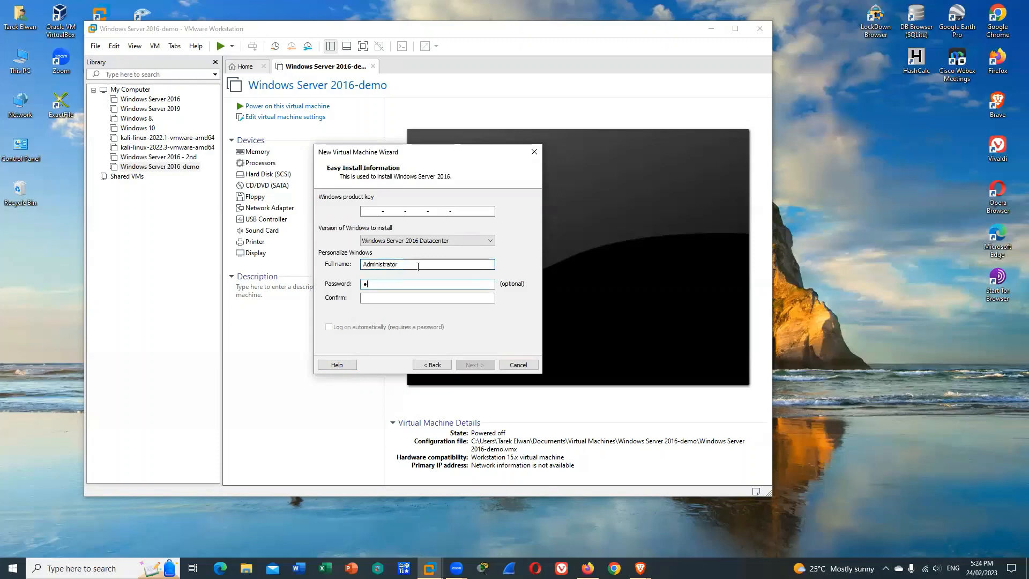
{"action": "type", "text": "456789012"}
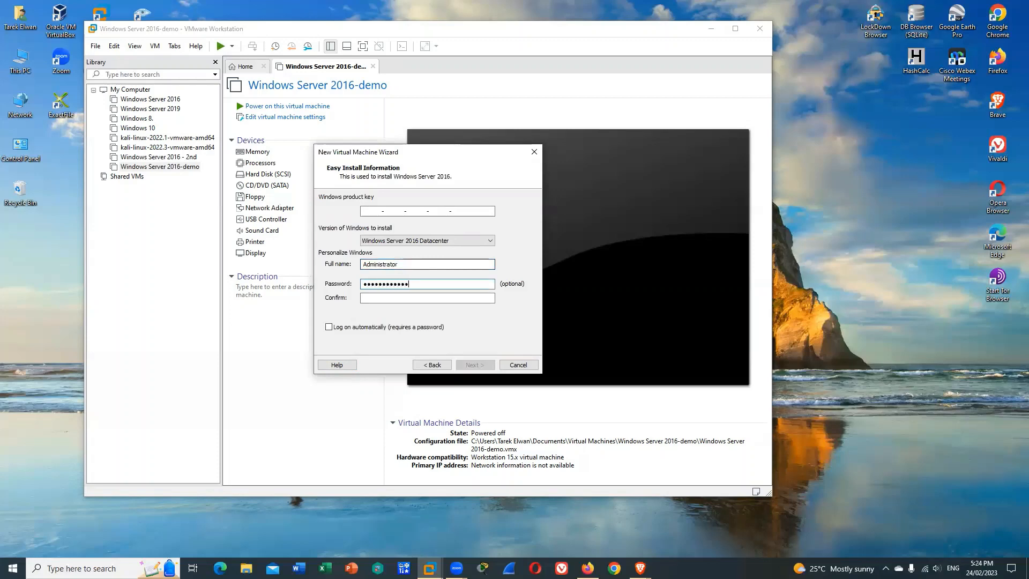
{"action": "key", "text": "Tab"}
{"action": "type", "text": "123456789"}
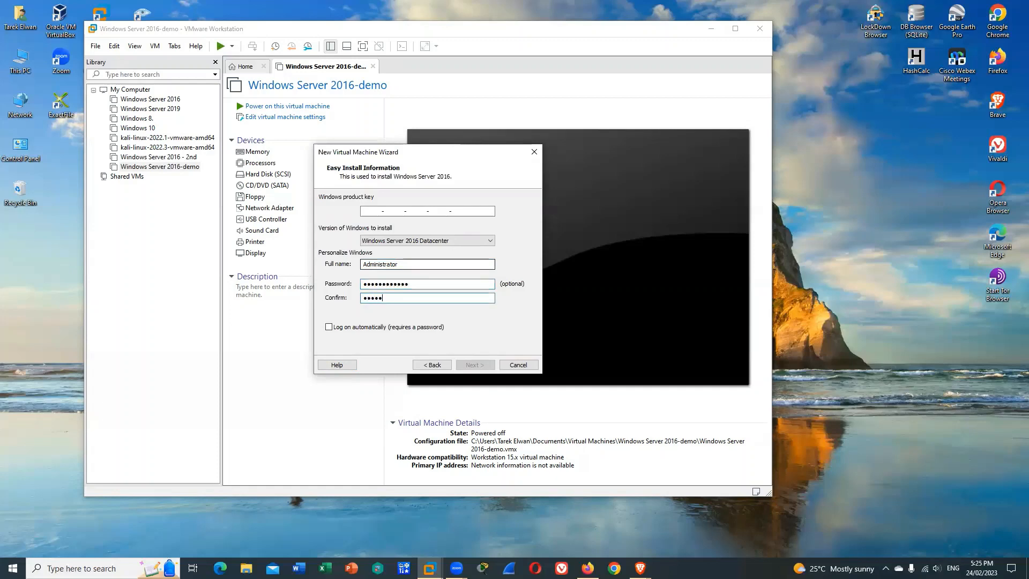
{"action": "type", "text": "012"}
{"action": "left_click", "coordinate": [482, 363]}
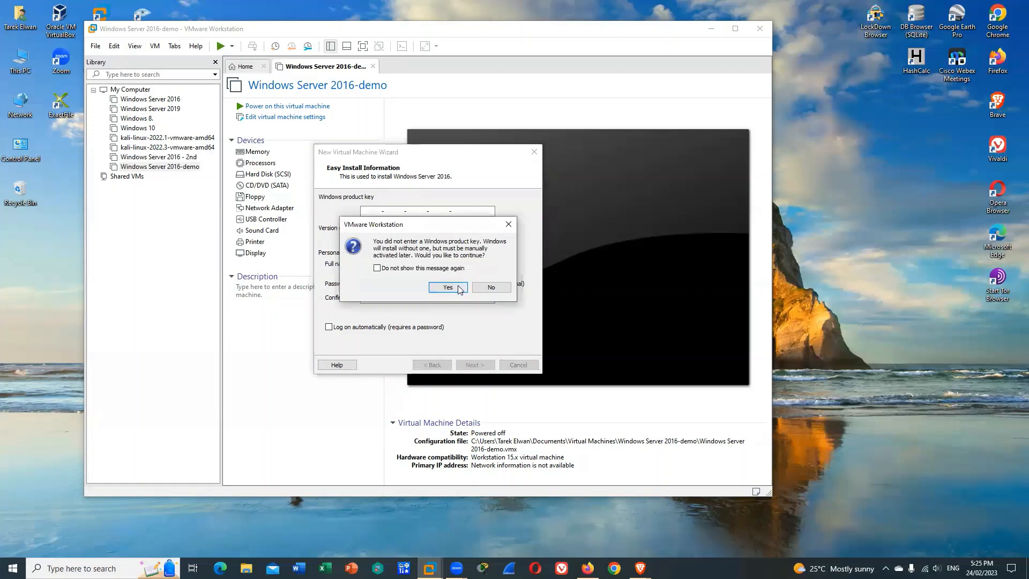
{"action": "left_click", "coordinate": [458, 286]}
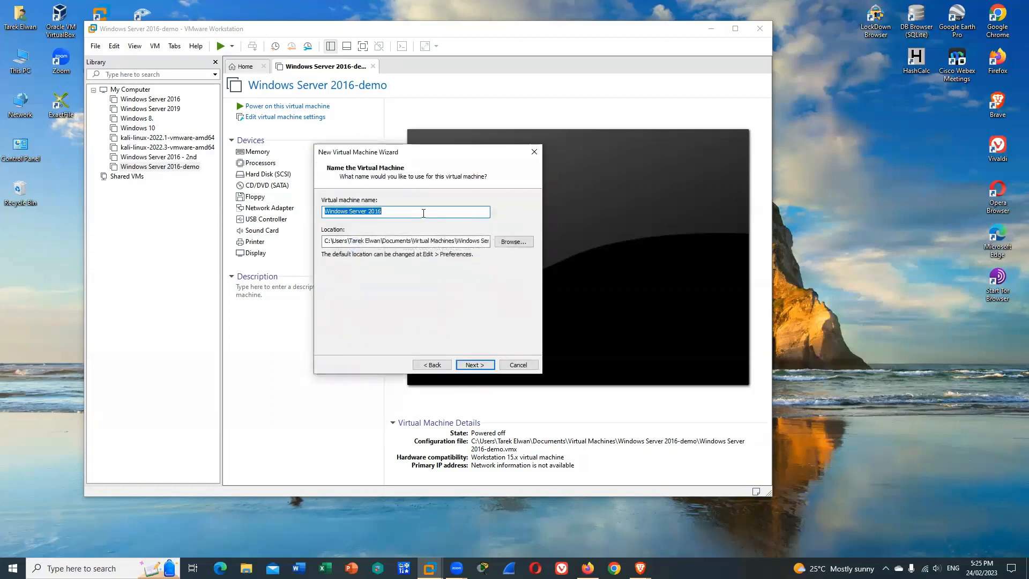
Name the virtual machine VU-Clg and accept a 60 GB disk split into multiple files
{"action": "key", "text": "BackSpace"}
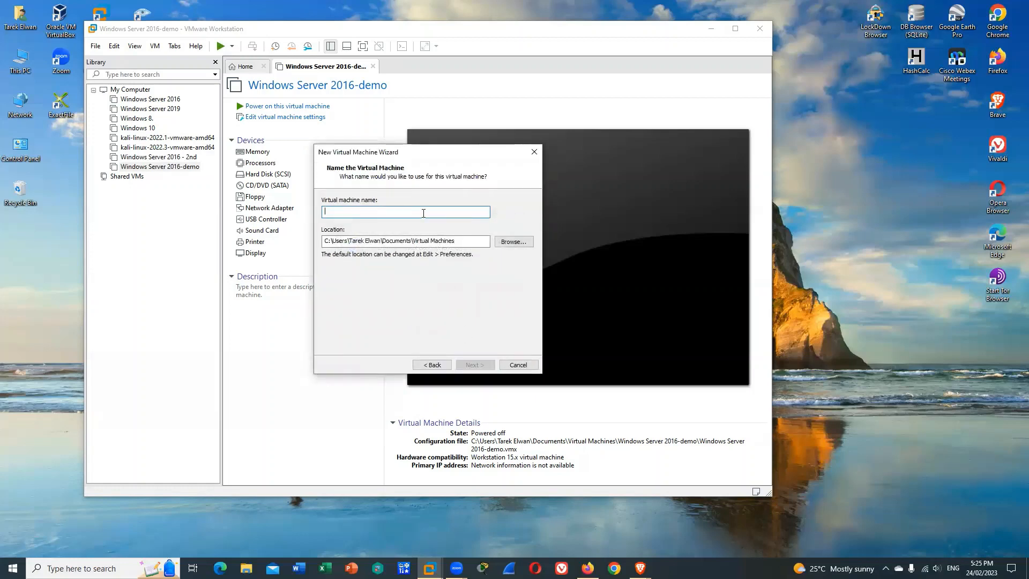
{"action": "type", "text": "VU-Clg"}
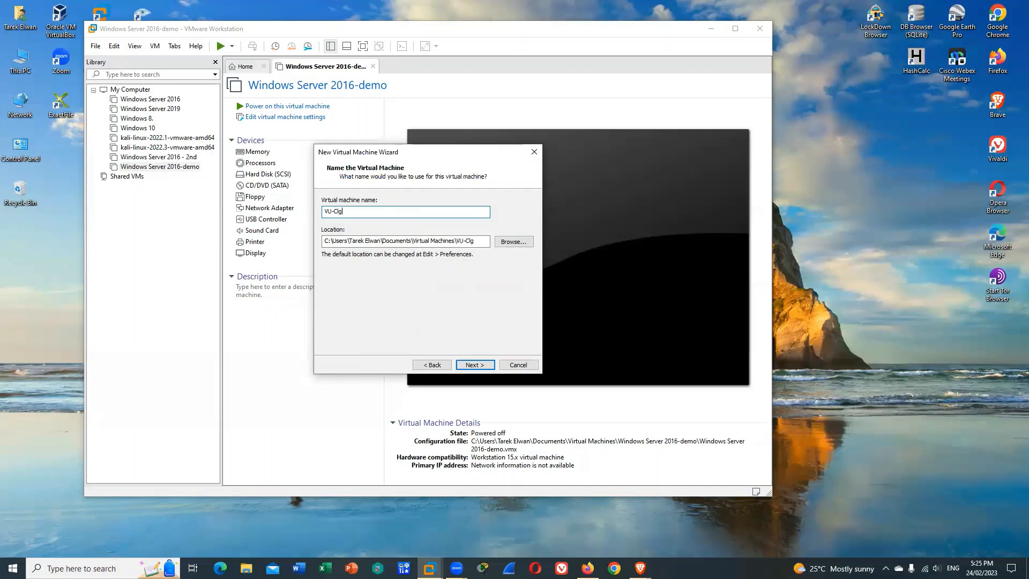
{"action": "left_click", "coordinate": [481, 366]}
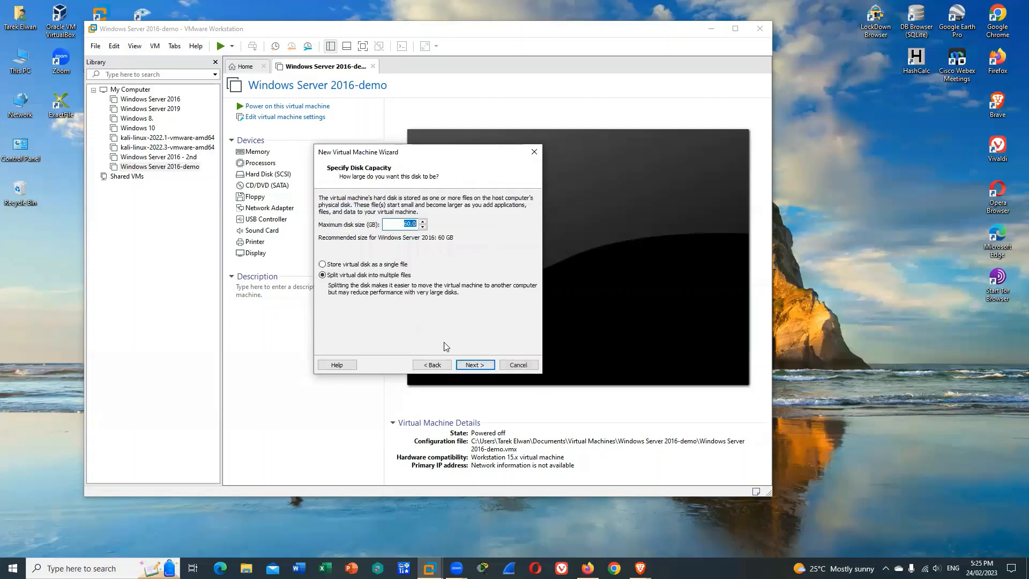
{"action": "left_click", "coordinate": [481, 367]}
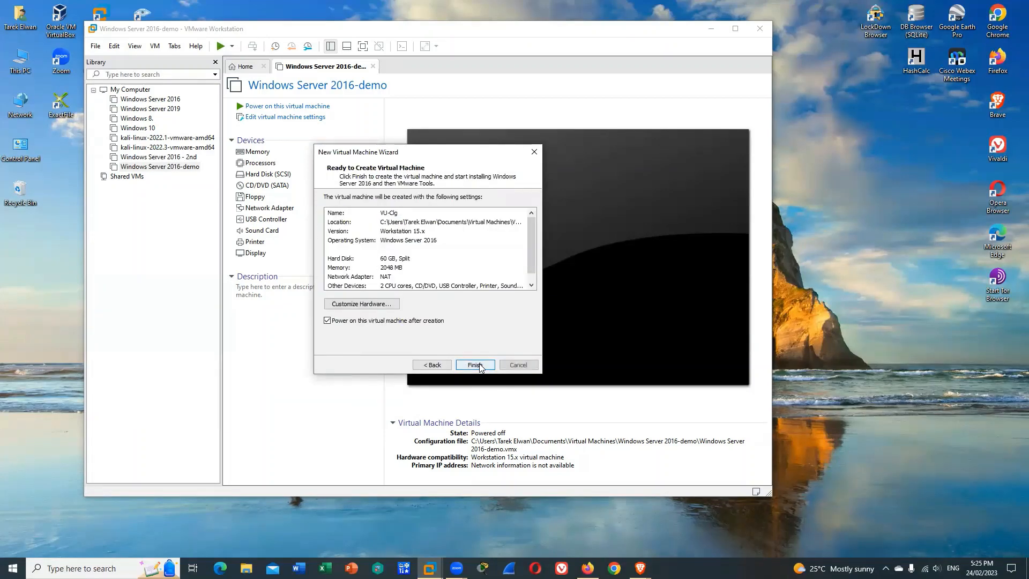
Raise the virtual machine's memory to 8780 MB and finish creating it with automatic power-on
{"action": "left_click", "coordinate": [367, 304]}
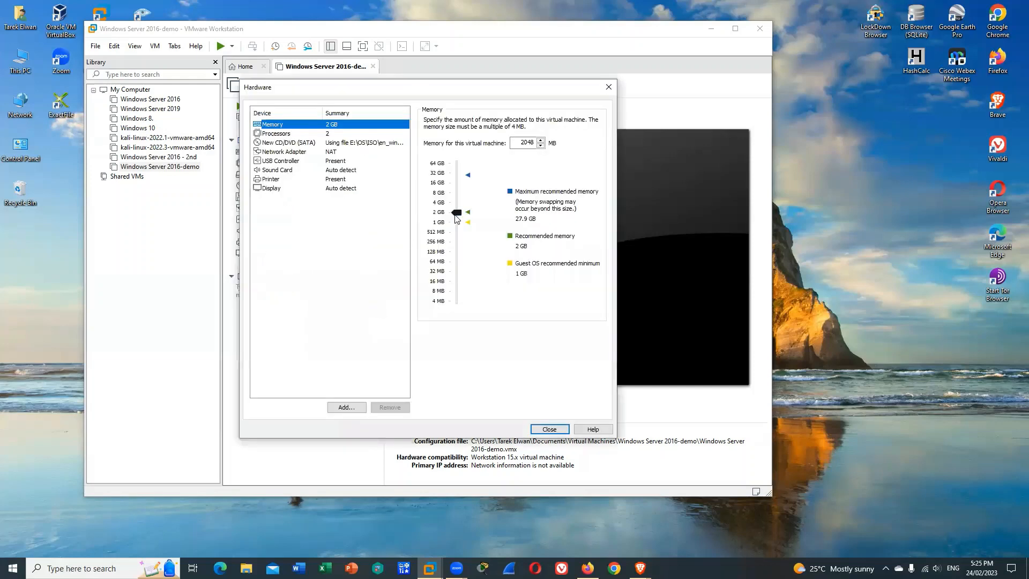
{"action": "left_click_drag", "start_coordinate": [456, 212], "coordinate": [457, 195]}
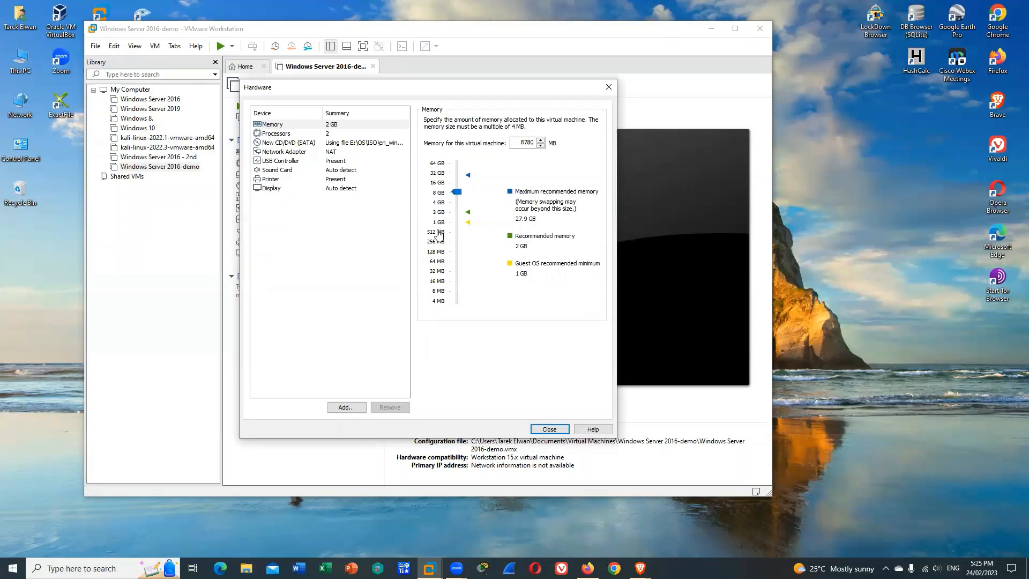
{"action": "left_click", "coordinate": [549, 430]}
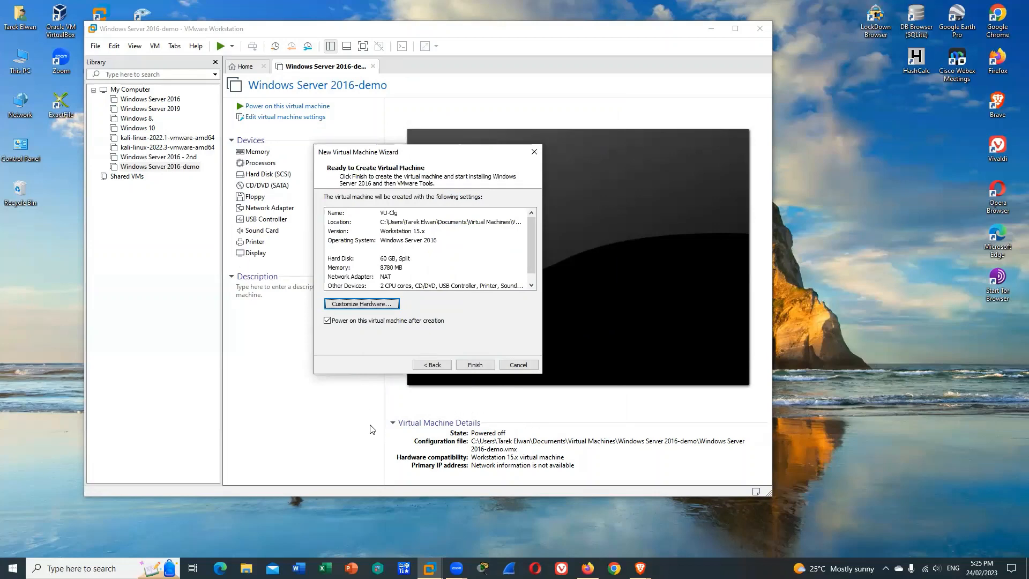
{"action": "left_click", "coordinate": [478, 367]}
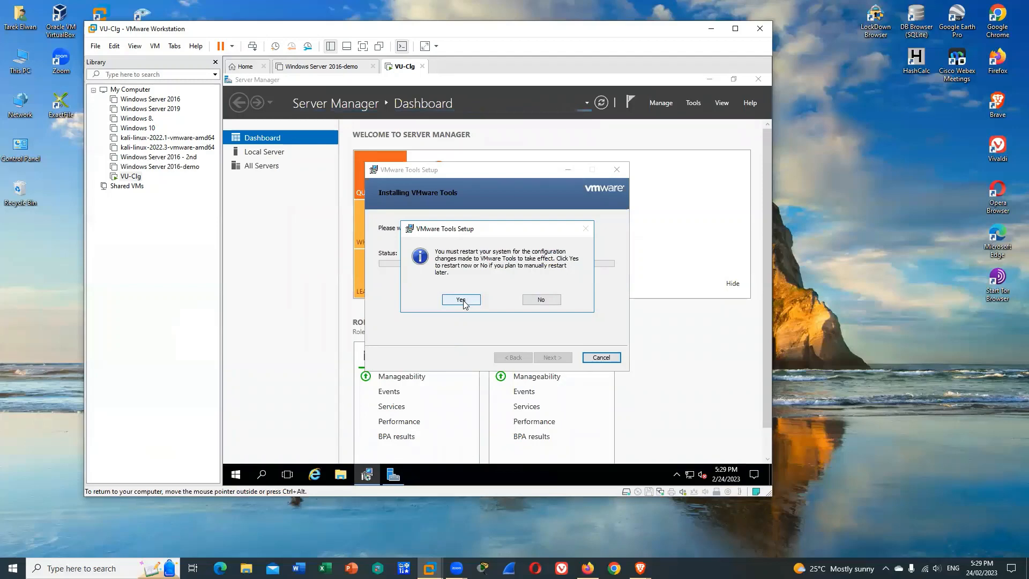
Restart the guest to apply the VMware Tools changes and unlock it to reach the Administrator sign-in prompt
{"action": "left_click", "coordinate": [462, 300]}
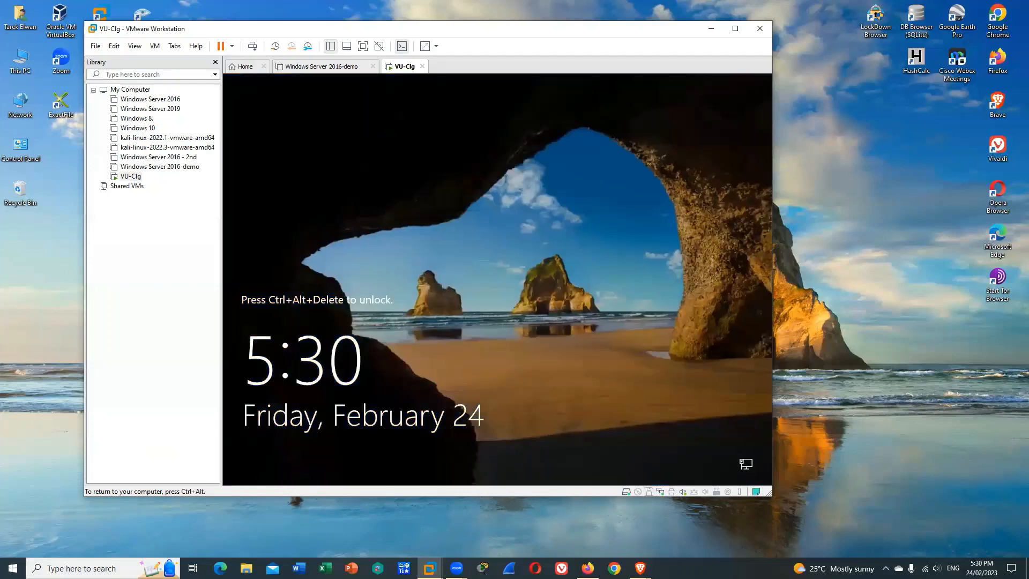
{"action": "key", "text": "ctrl+alt"}
{"action": "left_click", "coordinate": [155, 46]}
{"action": "left_click", "coordinate": [190, 99]}
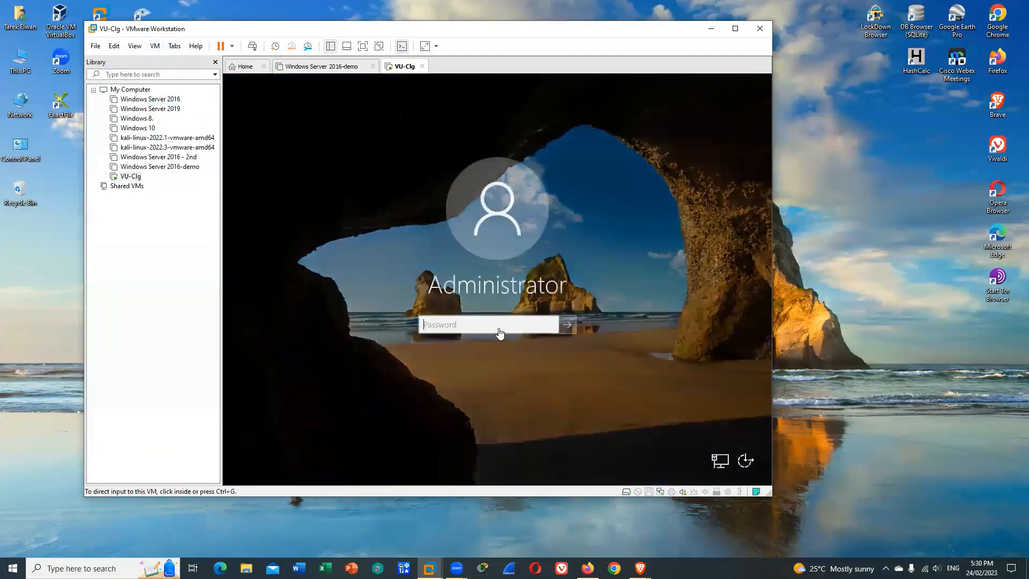
Sign in to Windows Server as Administrator with the account password
{"action": "left_click", "coordinate": [508, 325]}
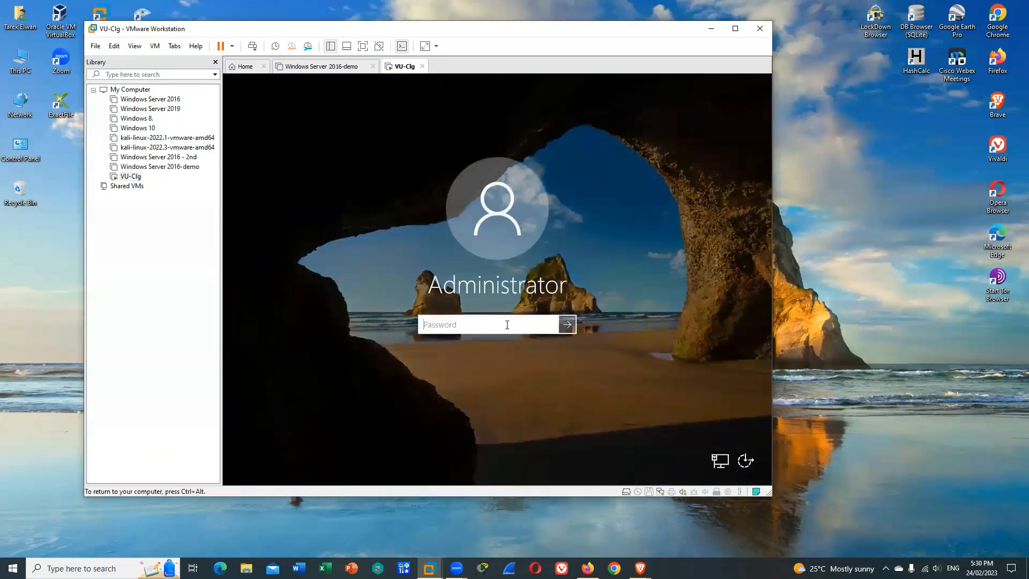
{"action": "type", "text": "••••"}
{"action": "key", "text": "BackSpace"}
{"action": "key", "text": "BackSpace"}
{"action": "key", "text": "BackSpace"}
{"action": "key", "text": "BackSpace"}
{"action": "type", "text": "••••••••••••"}
{"action": "key", "text": "Return"}
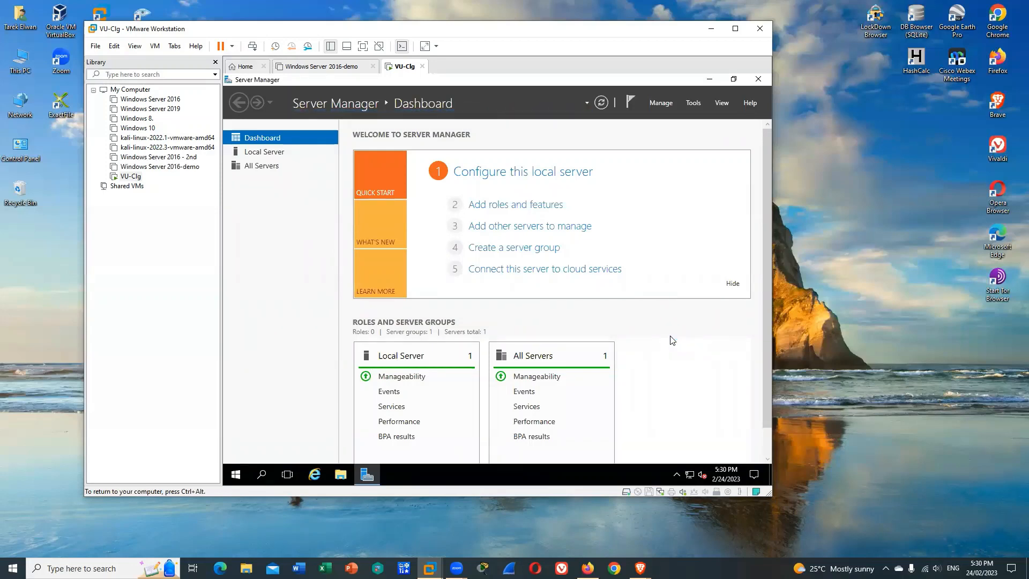
Enlarge the virtual machine window and open the Local Server services detail view from the Server Manager dashboard
{"action": "left_click_drag", "start_coordinate": [775, 330], "coordinate": [845, 427]}
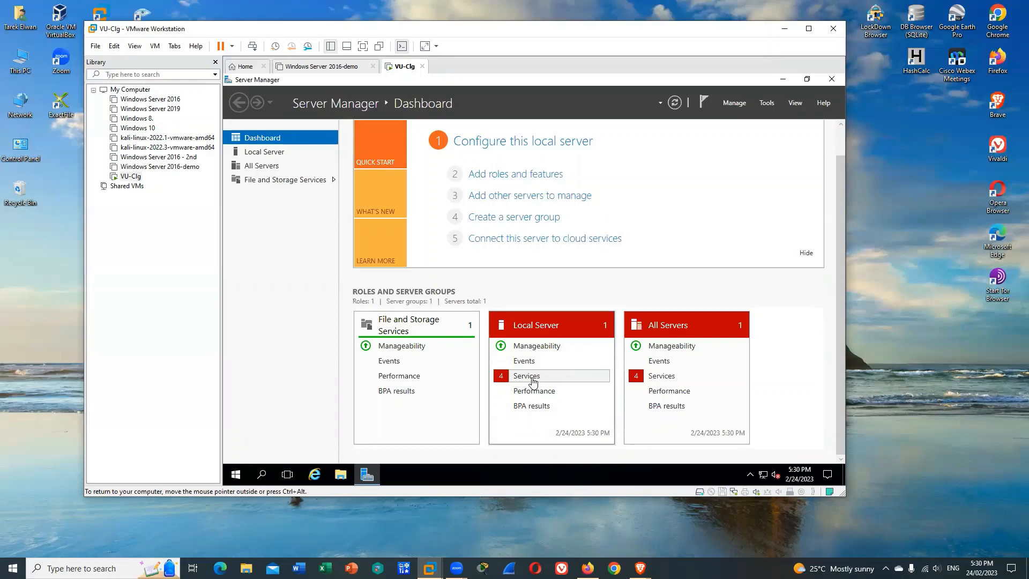
{"action": "left_click", "coordinate": [533, 381]}
Start the Diagnostic Policy Service, Sync Host_3c642 and User Access Logging Service on the local server
{"action": "left_click", "coordinate": [472, 251]}
{"action": "right_click", "coordinate": [474, 254]}
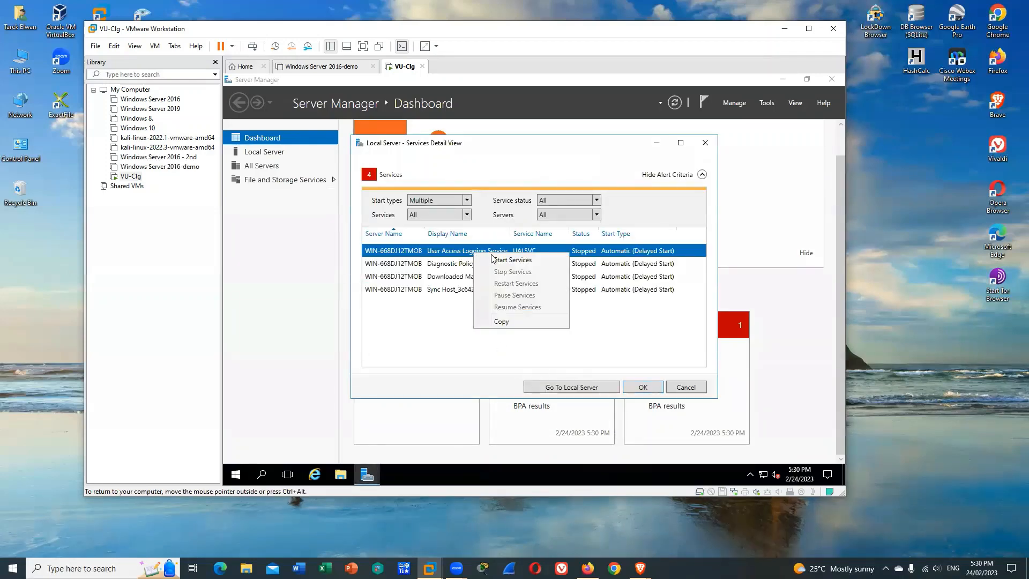
{"action": "left_click", "coordinate": [471, 264]}
{"action": "left_click", "coordinate": [474, 266]}
{"action": "right_click", "coordinate": [481, 269]}
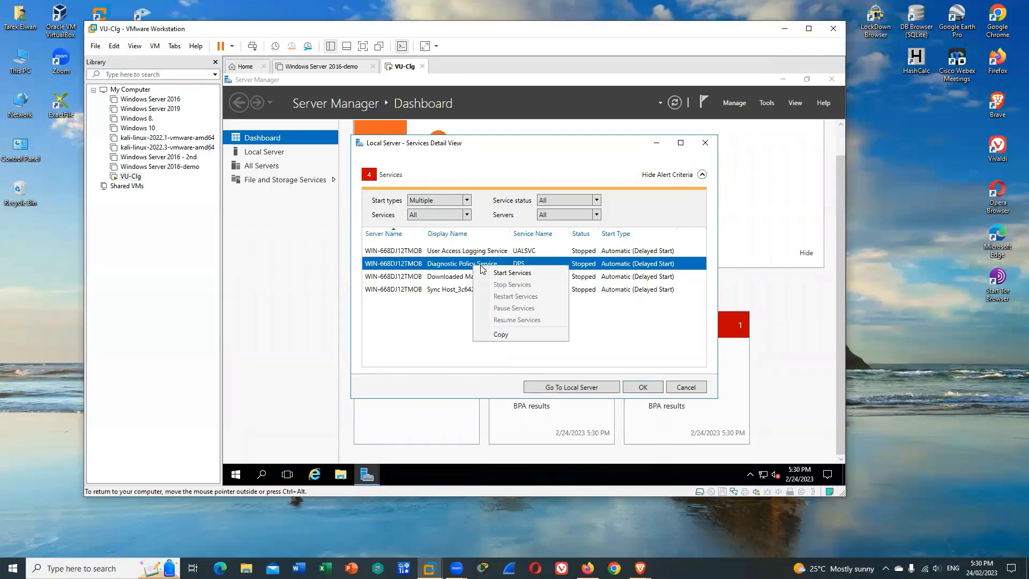
{"action": "left_click", "coordinate": [512, 273]}
{"action": "right_click", "coordinate": [476, 279]}
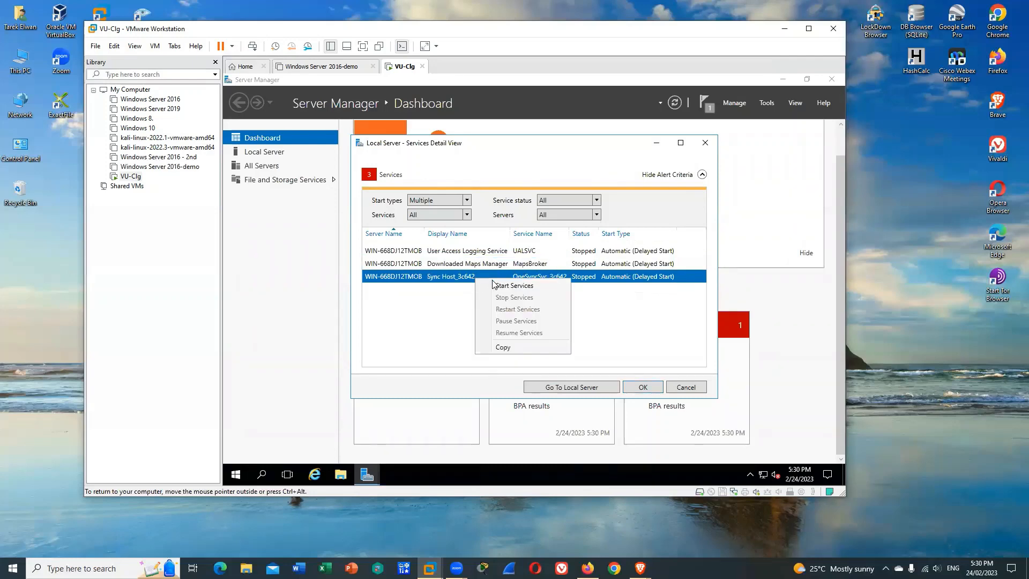
{"action": "left_click", "coordinate": [513, 285]}
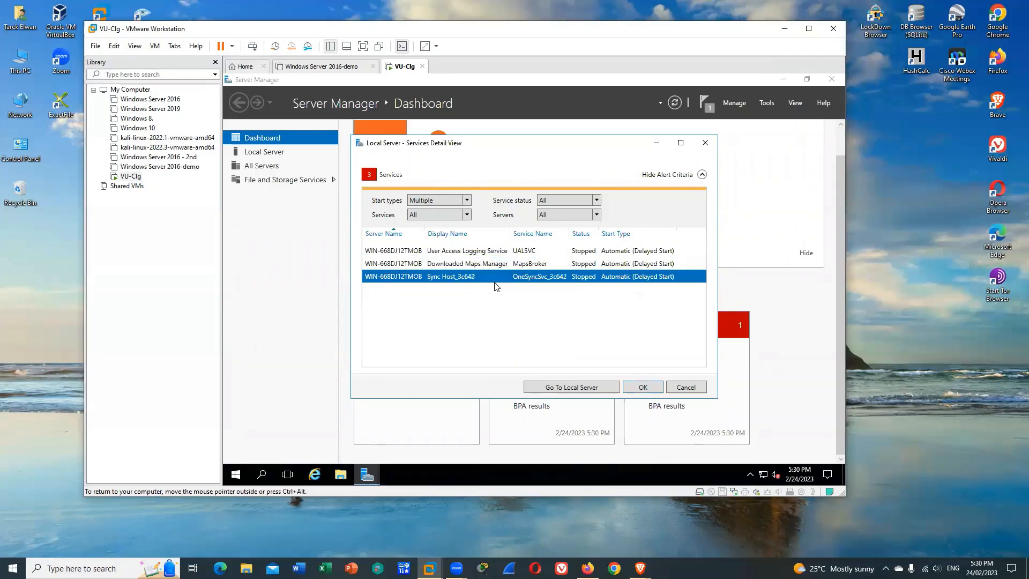
{"action": "right_click", "coordinate": [480, 252]}
{"action": "left_click", "coordinate": [512, 261]}
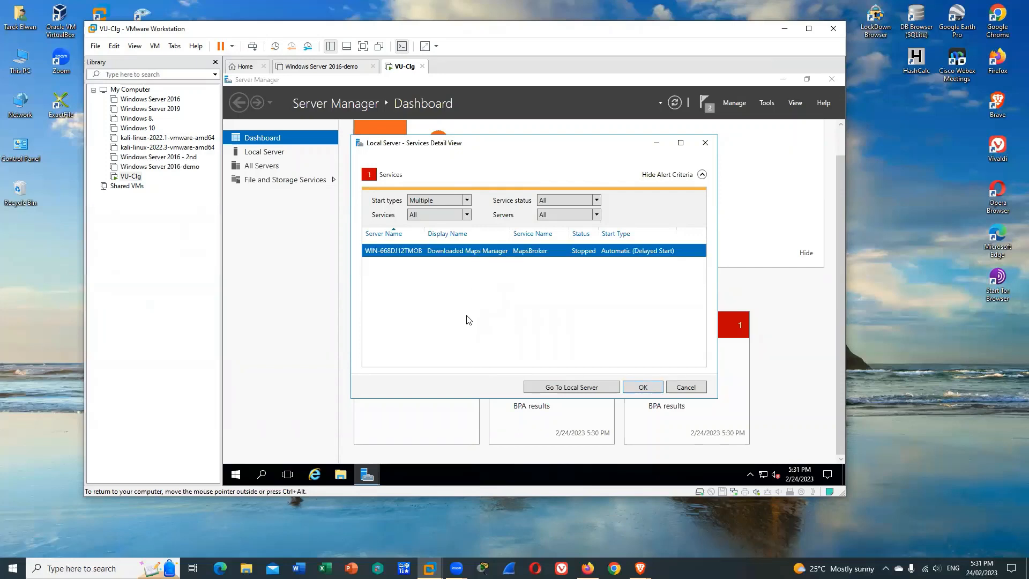
Close the services detail view and open the TCP/IPv4 properties of the local server's Ethernet0 connection
{"action": "left_click", "coordinate": [653, 388]}
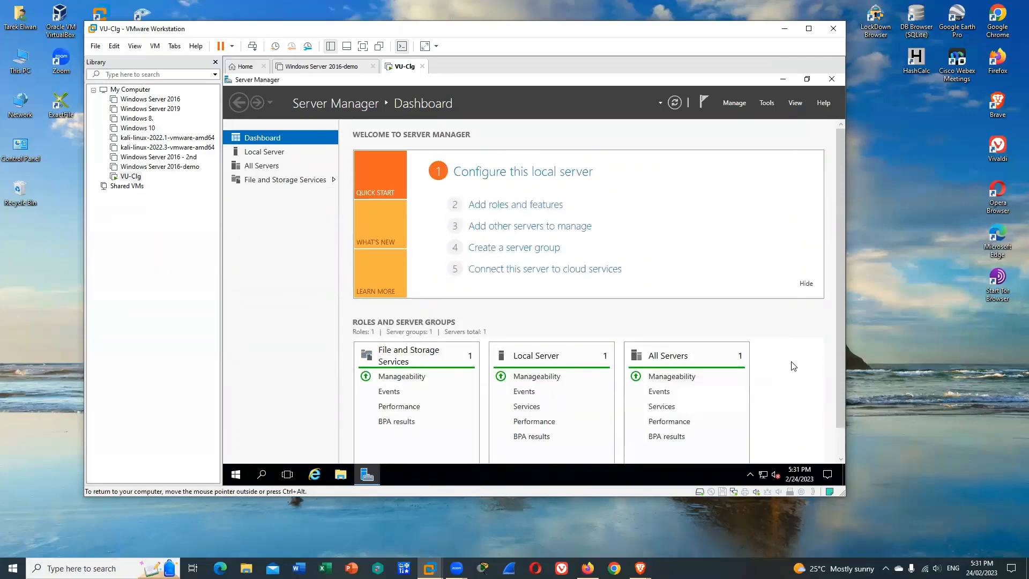
{"action": "left_click", "coordinate": [266, 153]}
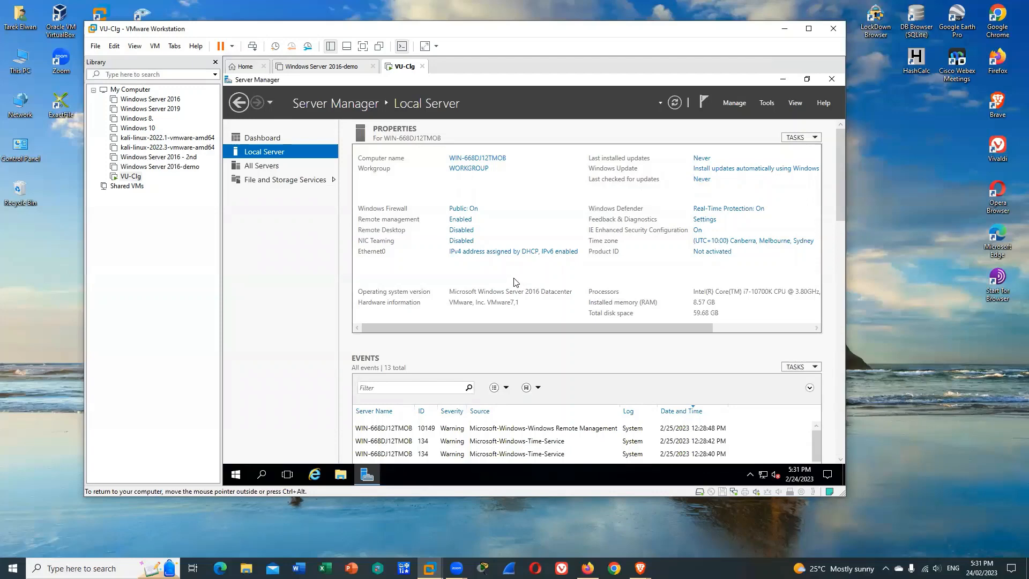
{"action": "left_click", "coordinate": [509, 250]}
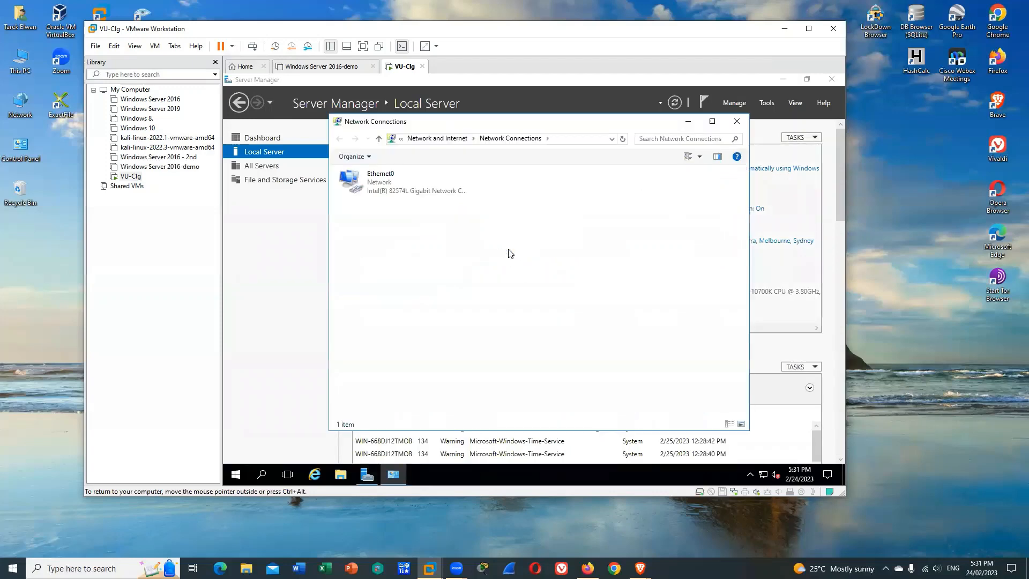
{"action": "double_click", "coordinate": [384, 182]}
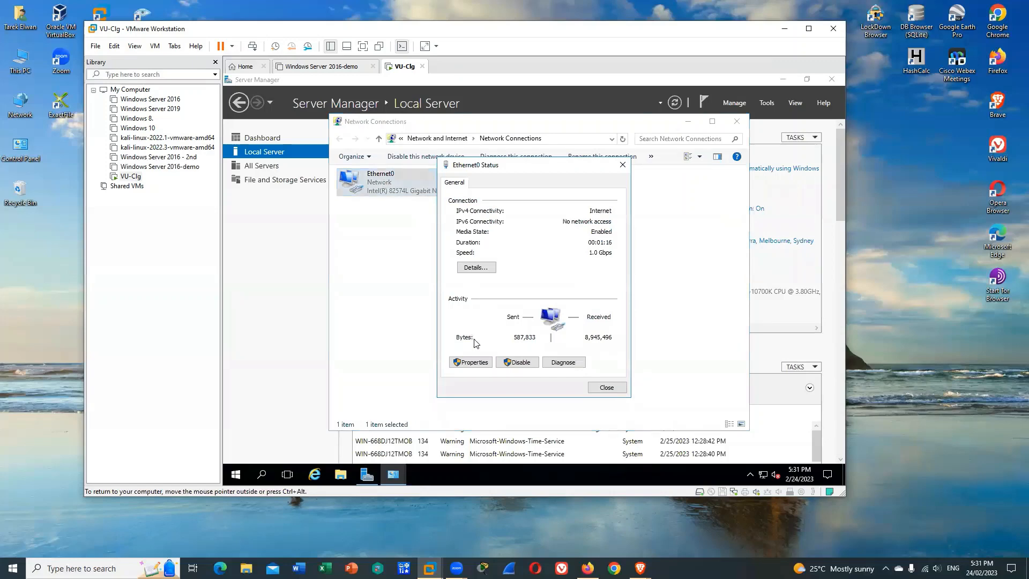
{"action": "left_click", "coordinate": [471, 362]}
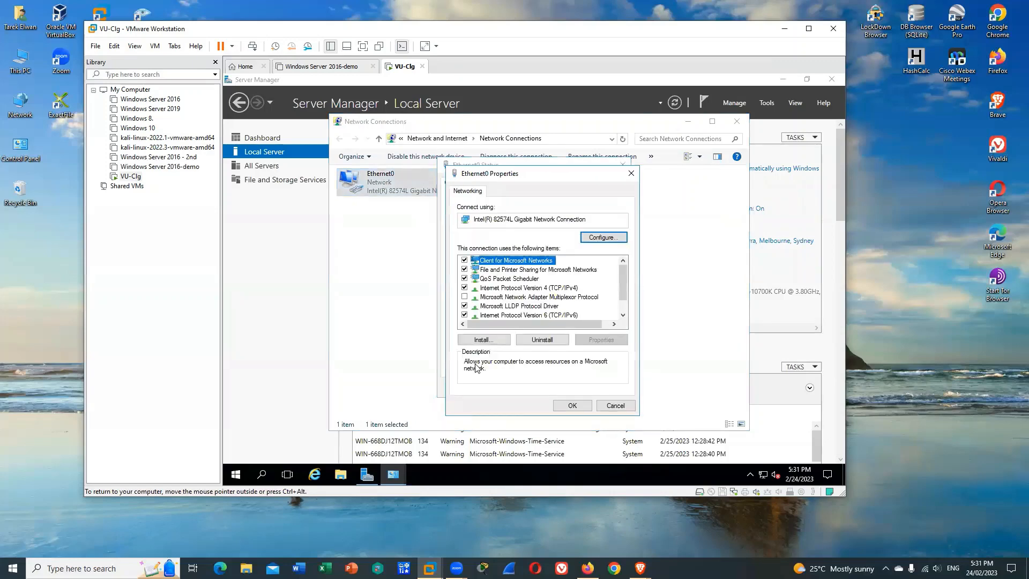
{"action": "double_click", "coordinate": [553, 289]}
Assign Ethernet0 the static IP address 192.168.10.1 with default gateway 192.168.10.1, apply it and close the network windows
{"action": "left_click", "coordinate": [502, 293]}
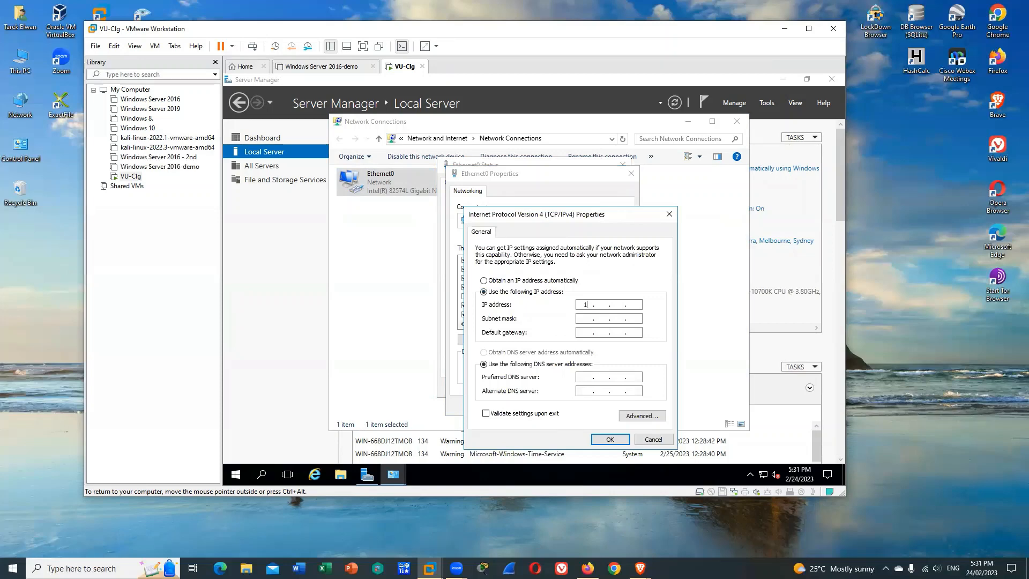
{"action": "type", "text": "196.2.168."}
{"action": "key", "text": "BackSpace"}
{"action": "key", "text": "BackSpace"}
{"action": "key", "text": "BackSpace"}
{"action": "key", "text": "BackSpace"}
{"action": "key", "text": "BackSpace"}
{"action": "key", "text": "BackSpace"}
{"action": "key", "text": "BackSpace"}
{"action": "key", "text": "BackSpace"}
{"action": "type", "text": "192 . 168 . 10 . 1"}
{"action": "key", "text": "Tab"}
{"action": "key", "text": "Tab"}
{"action": "type", "text": "192.168.10.1"}
{"action": "left_click", "coordinate": [611, 440]}
{"action": "left_click", "coordinate": [573, 406]}
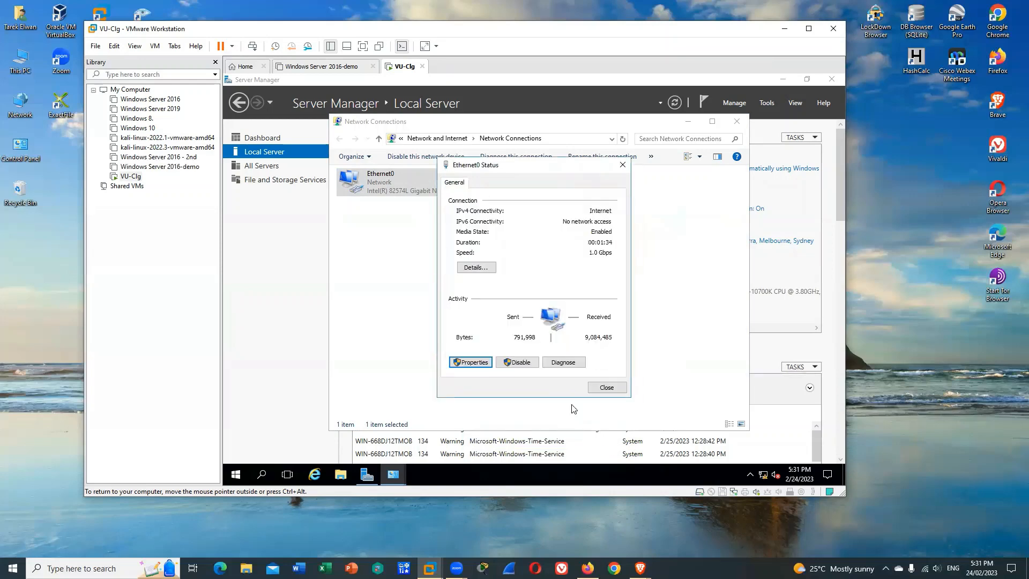
{"action": "left_click", "coordinate": [608, 393]}
{"action": "left_click", "coordinate": [736, 122]}
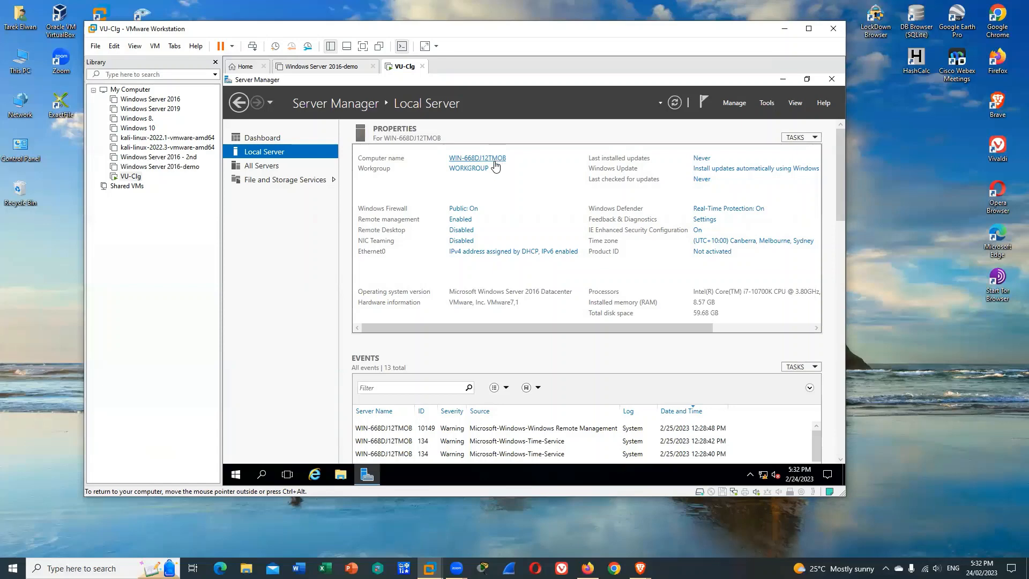
Refresh the Local Server properties, and close and reopen Server Manager
{"action": "left_click", "coordinate": [671, 105]}
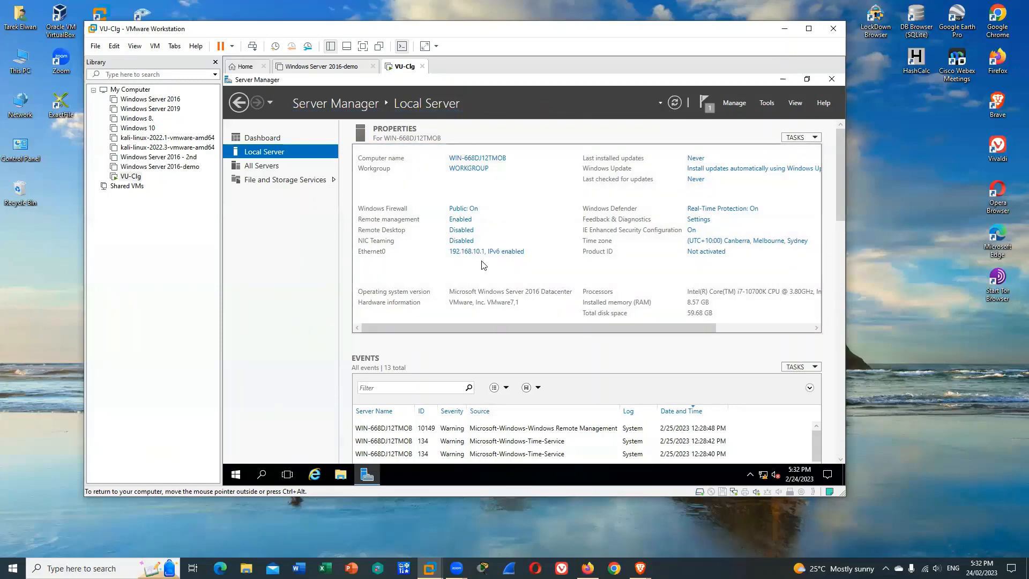
{"action": "left_click", "coordinate": [831, 79]}
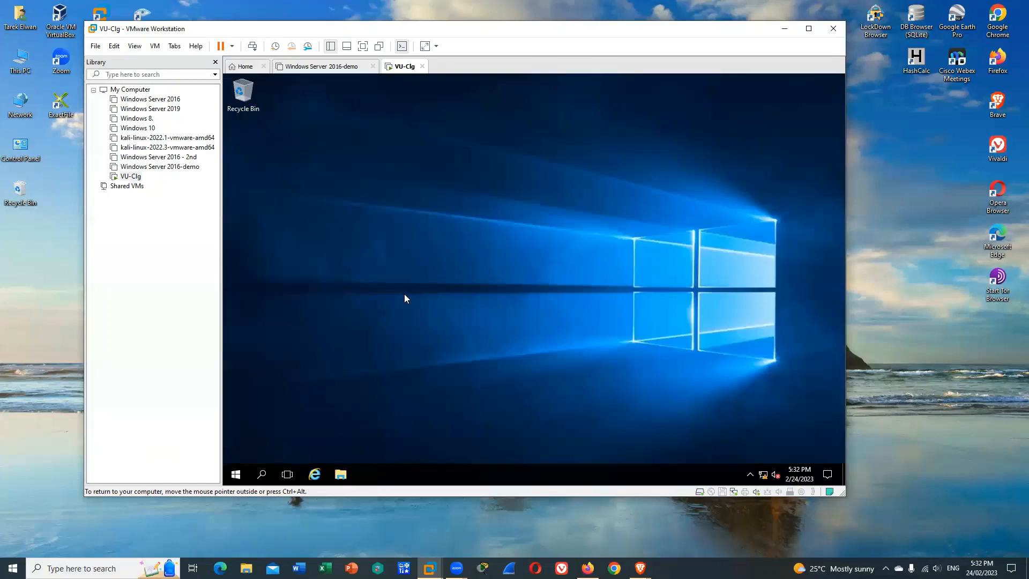
{"action": "left_click", "coordinate": [235, 475]}
{"action": "left_click", "coordinate": [417, 203]}
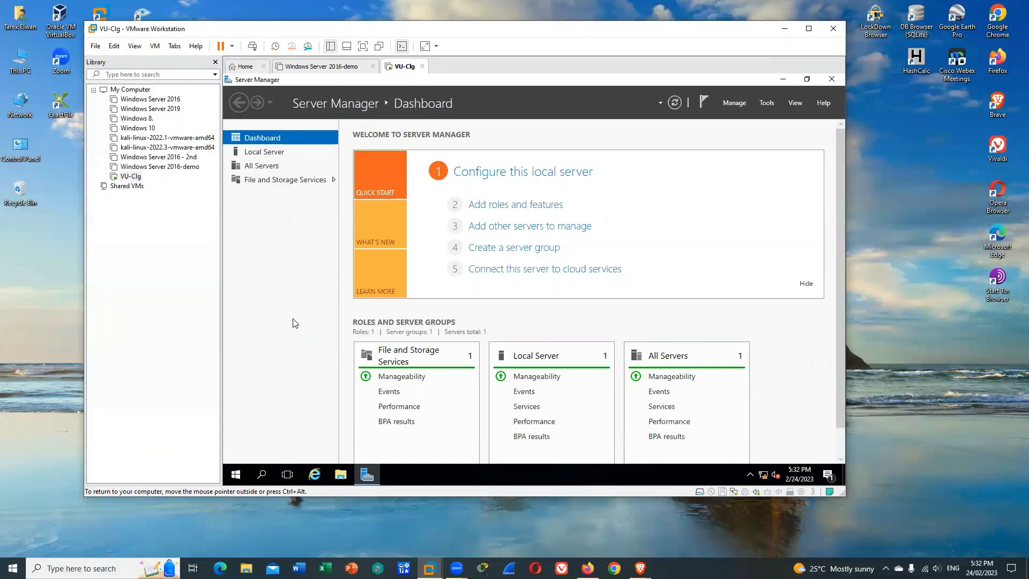
Start adding roles and features with a role-based installation on the 192.168.10.1 server from the server pool
{"action": "scroll", "coordinate": [796, 361], "scroll_direction": "down", "scroll_amount": 1}
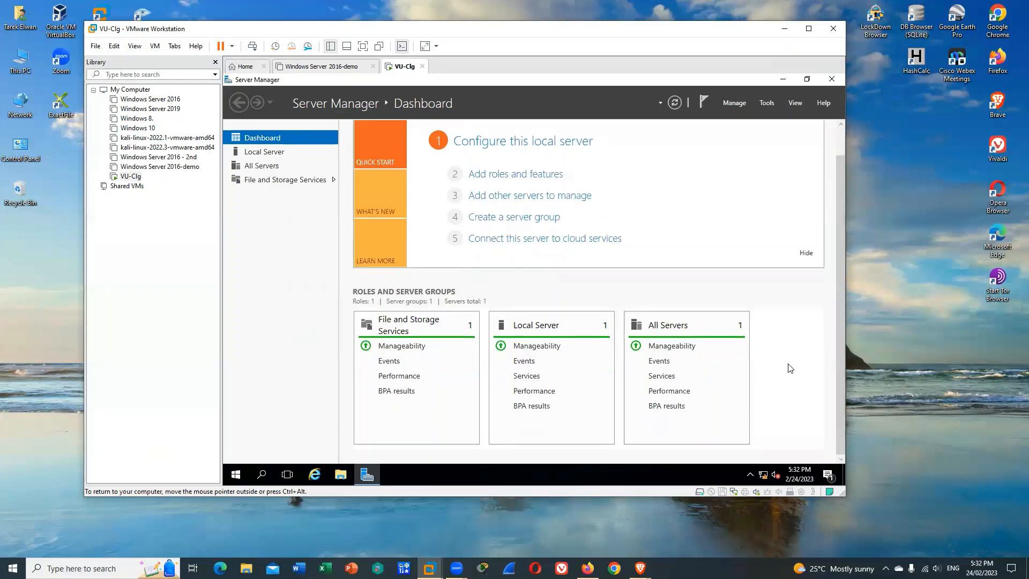
{"action": "scroll", "coordinate": [788, 368], "scroll_direction": "up", "scroll_amount": 1}
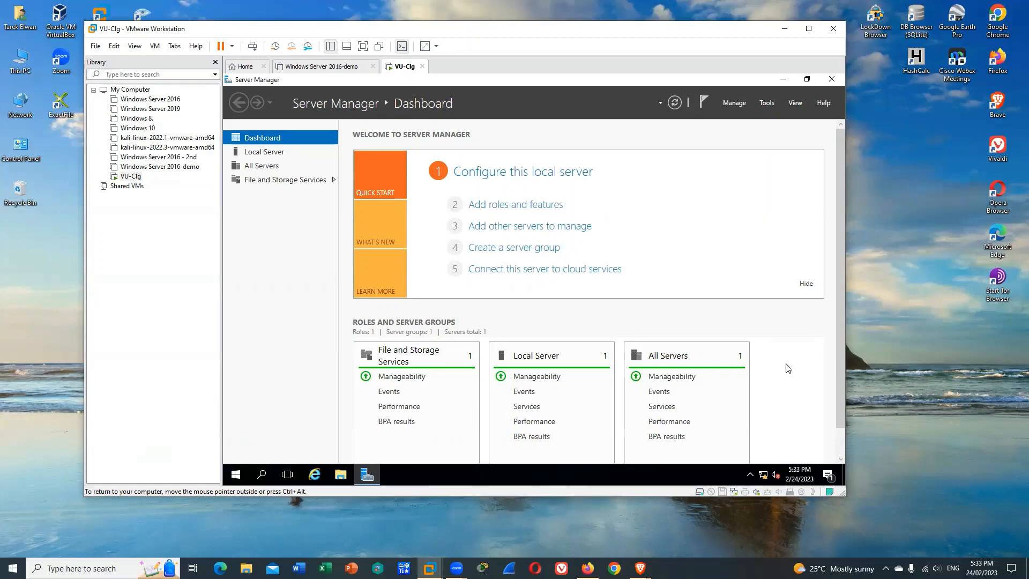
{"action": "scroll", "coordinate": [799, 364], "scroll_direction": "down", "scroll_amount": 1}
{"action": "scroll", "coordinate": [804, 361], "scroll_direction": "up", "scroll_amount": 1}
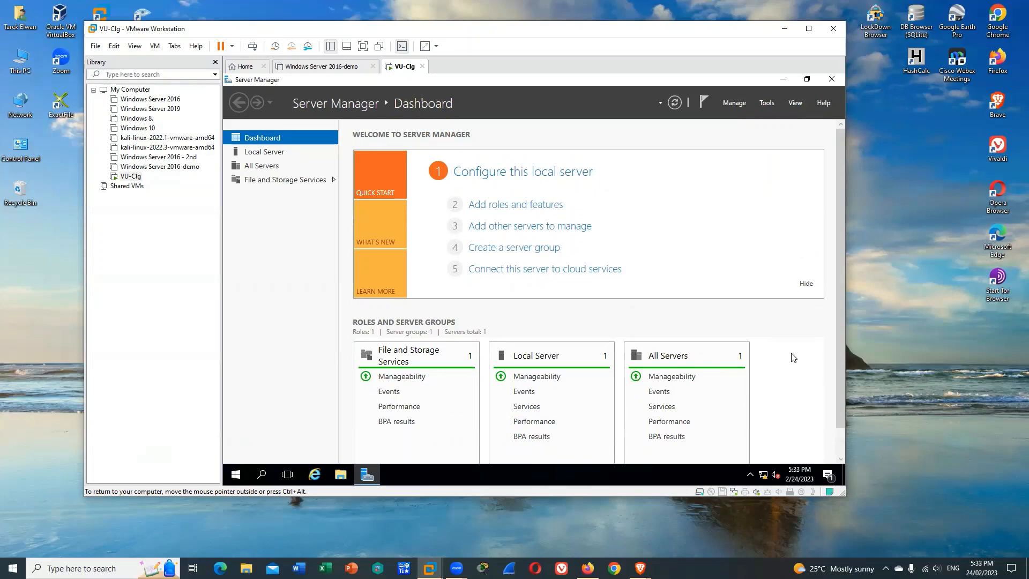
{"action": "left_click", "coordinate": [534, 205]}
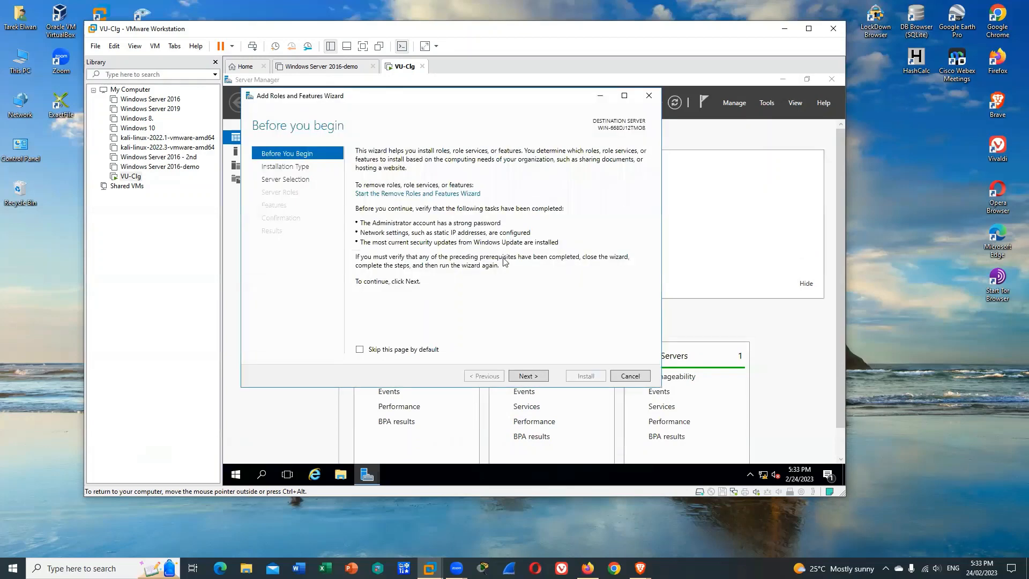
{"action": "left_click", "coordinate": [530, 377]}
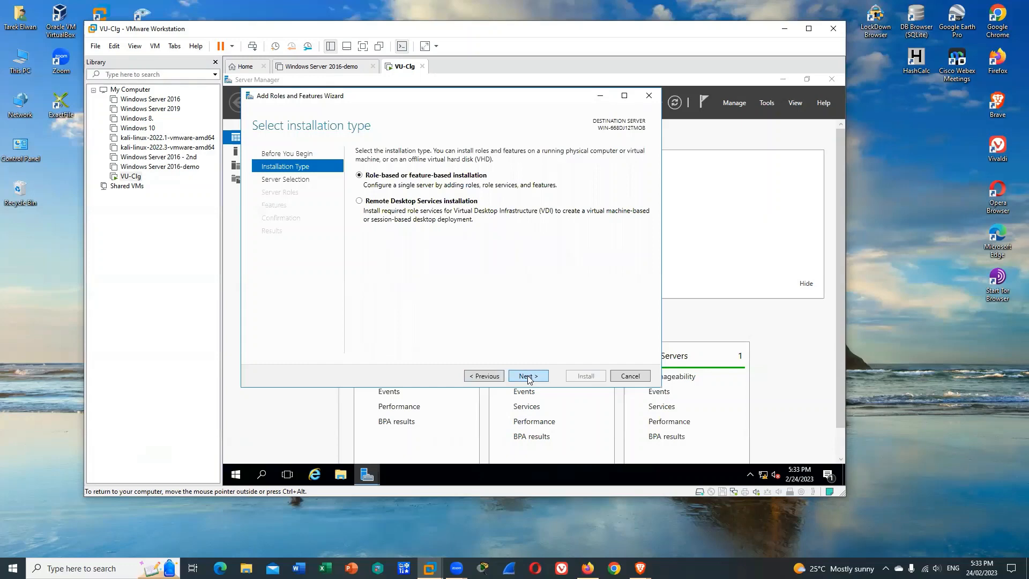
{"action": "left_click", "coordinate": [529, 378]}
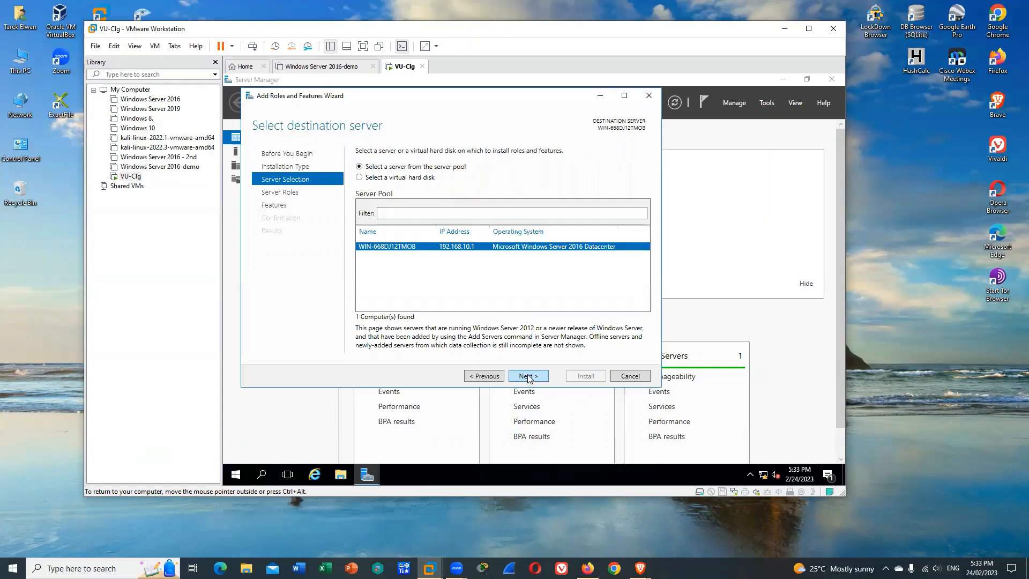
{"action": "left_click", "coordinate": [529, 377]}
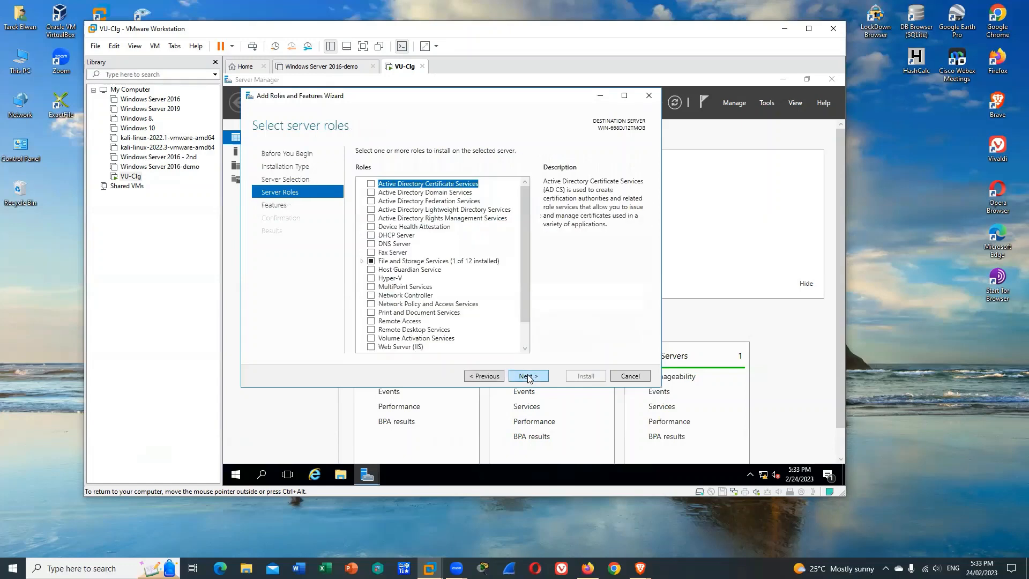
Install the Active Directory Domain Services role with its required features and management tools, and close the wizard
{"action": "left_click", "coordinate": [371, 194]}
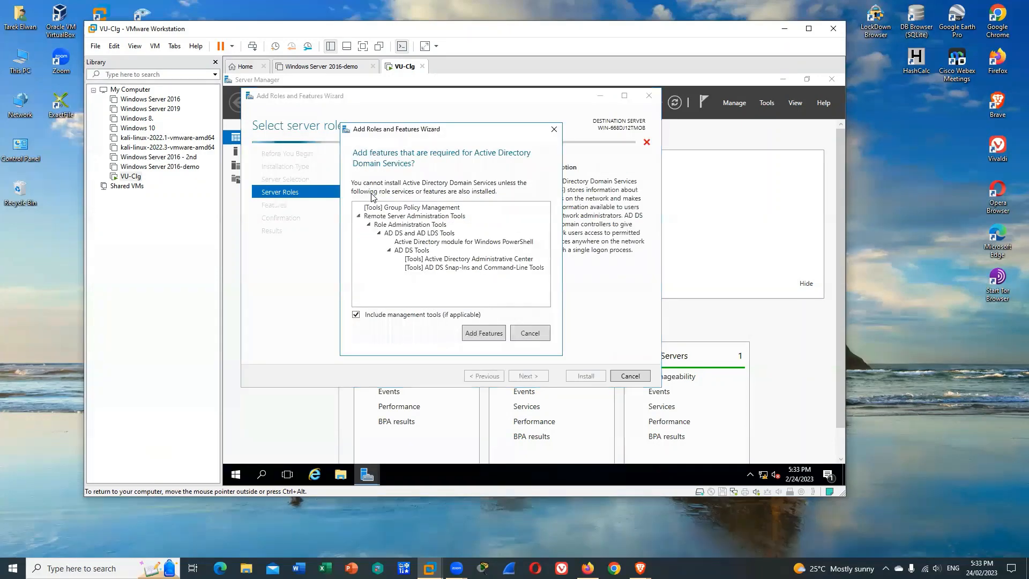
{"action": "left_click", "coordinate": [482, 333]}
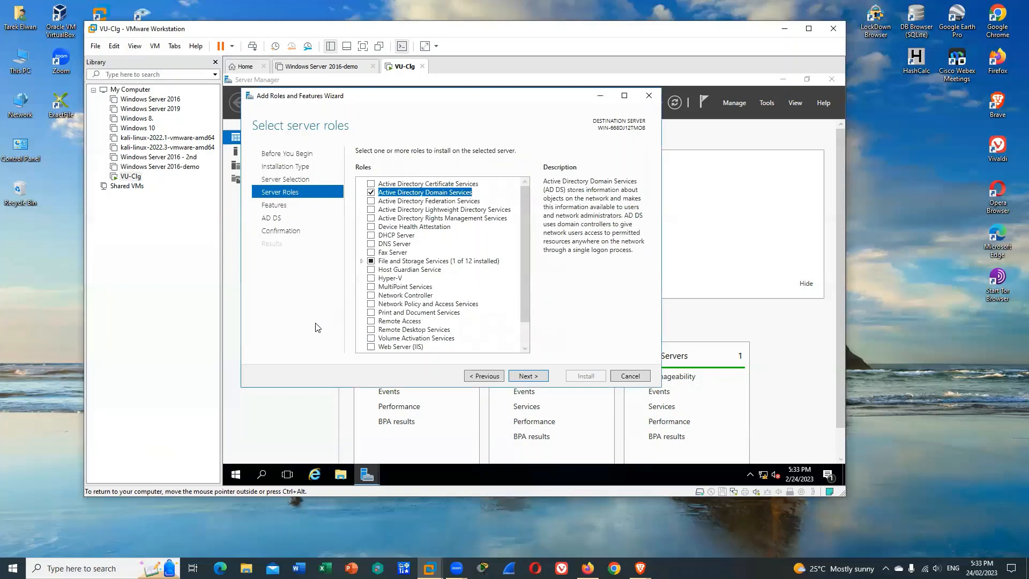
{"action": "left_click", "coordinate": [528, 377]}
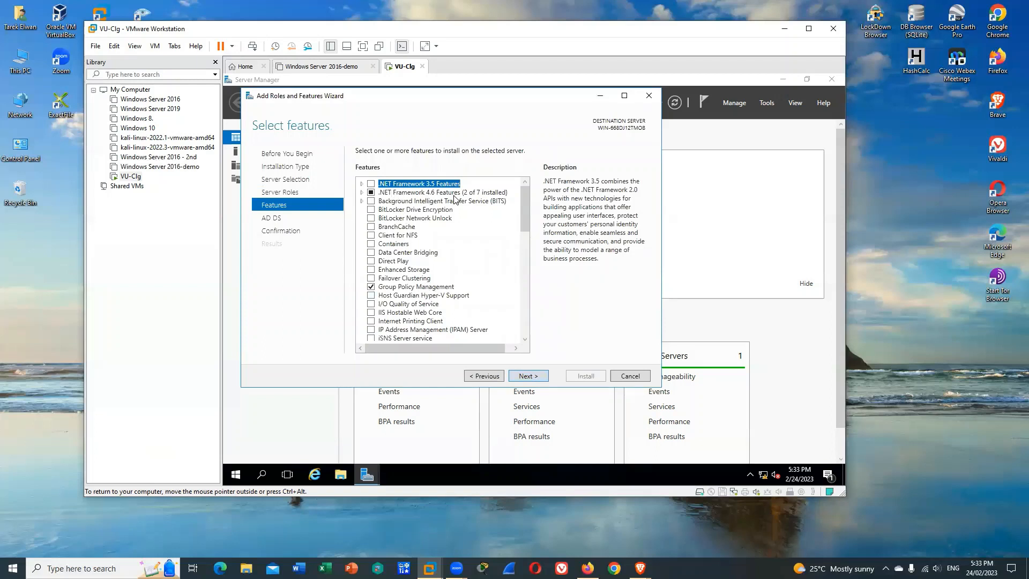
{"action": "left_click", "coordinate": [533, 379]}
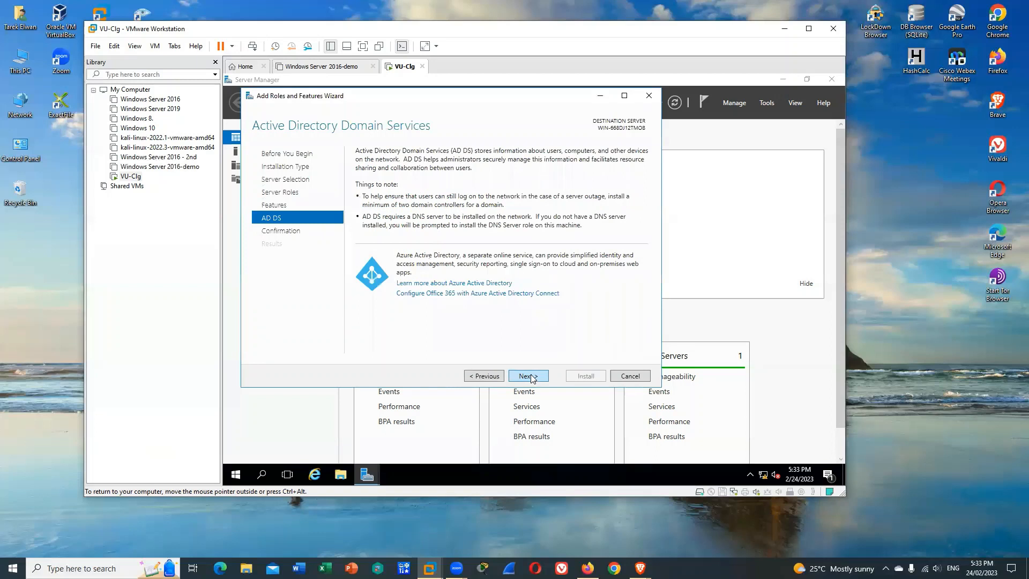
{"action": "left_click", "coordinate": [532, 379]}
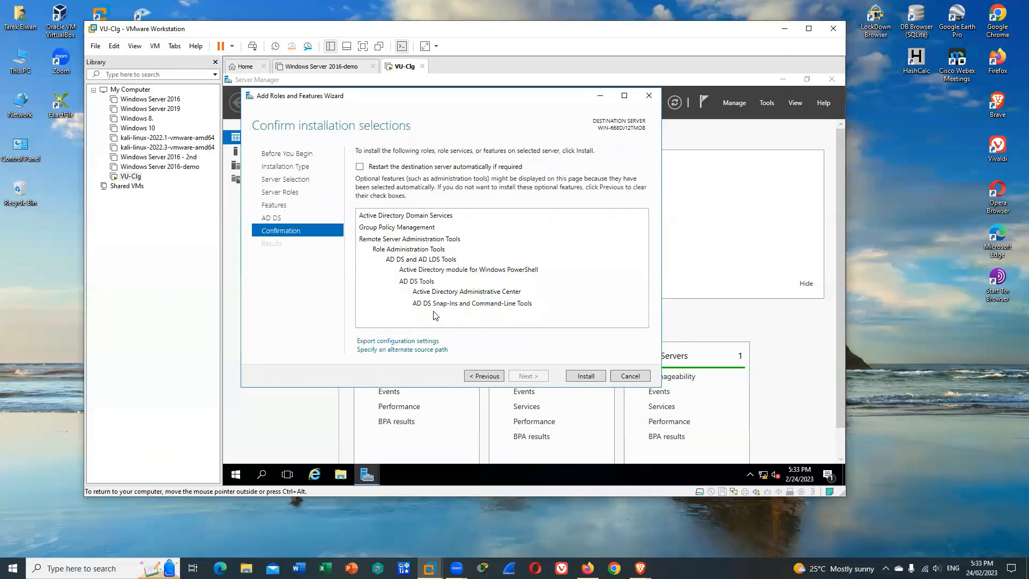
{"action": "left_click", "coordinate": [586, 375]}
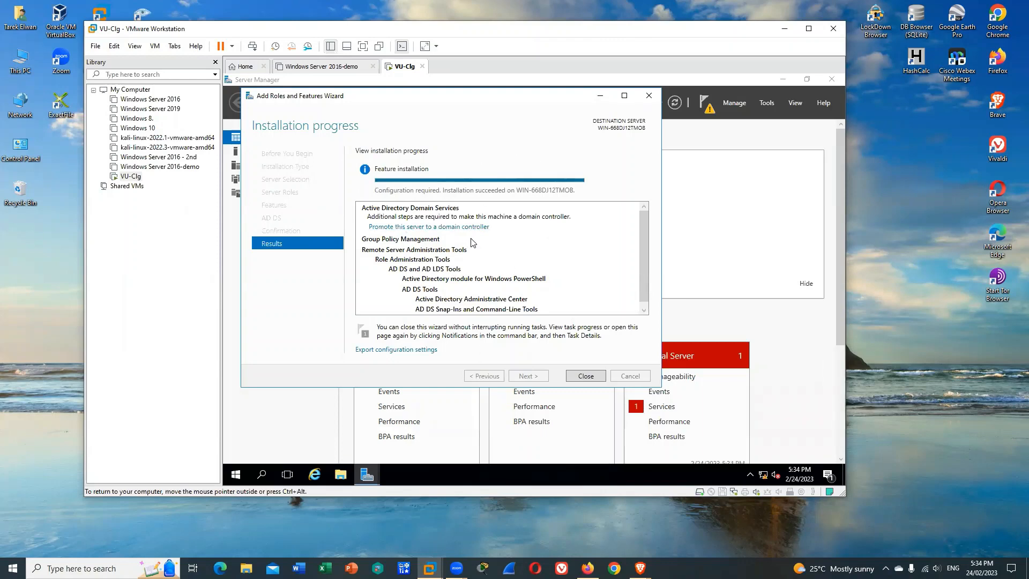
{"action": "left_click", "coordinate": [586, 376]}
Start the Downloaded Maps Manager service from the Local Server services detail view and close the view
{"action": "left_click", "coordinate": [663, 407]}
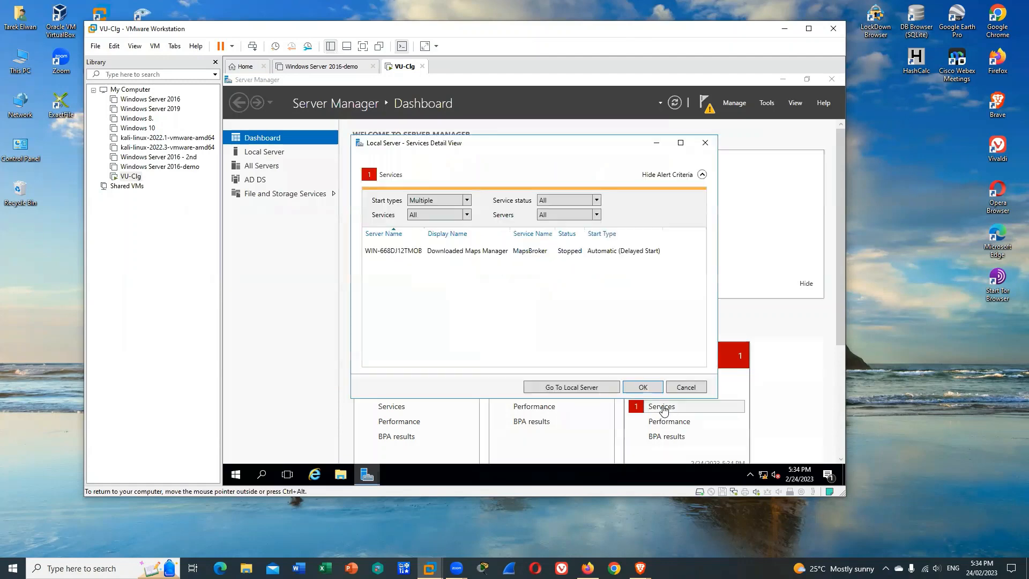
{"action": "right_click", "coordinate": [454, 252]}
{"action": "left_click", "coordinate": [489, 261]}
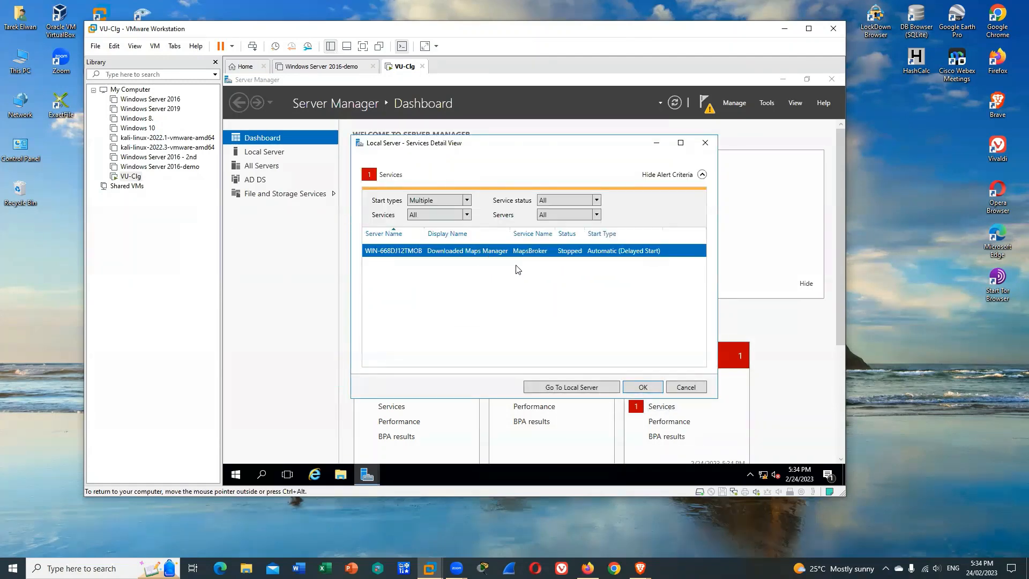
{"action": "left_click", "coordinate": [646, 387]}
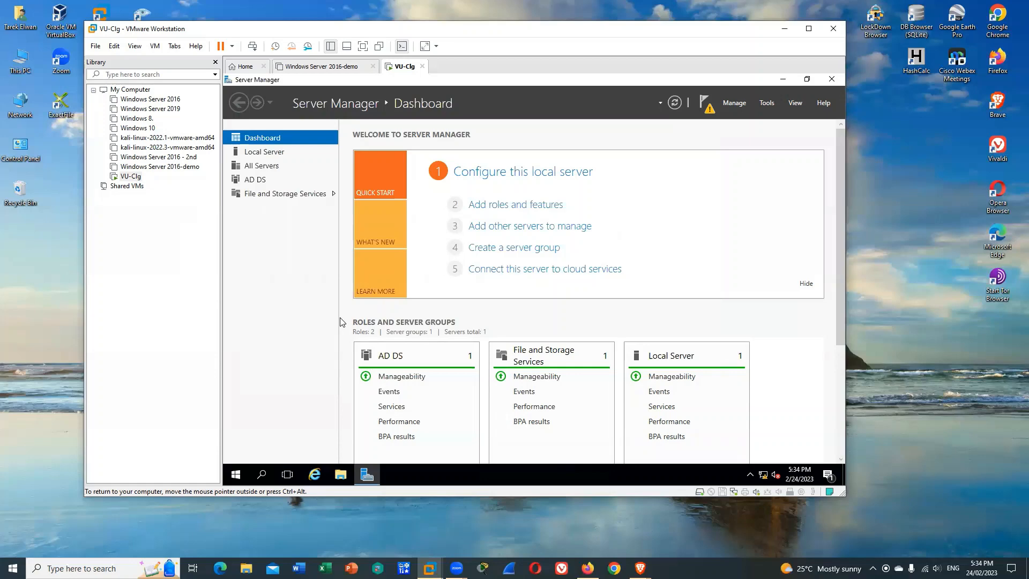
Begin promoting the server to a domain controller in a new forest with the root domain name abc.com
{"action": "left_click", "coordinate": [707, 106]}
{"action": "left_click", "coordinate": [616, 168]}
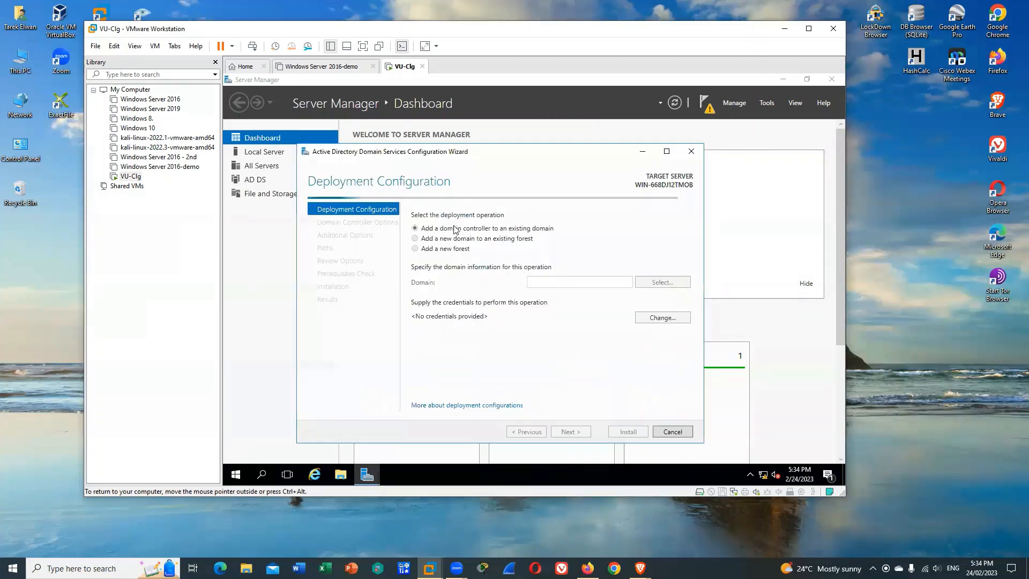
{"action": "left_click", "coordinate": [415, 248]}
{"action": "left_click", "coordinate": [544, 280]}
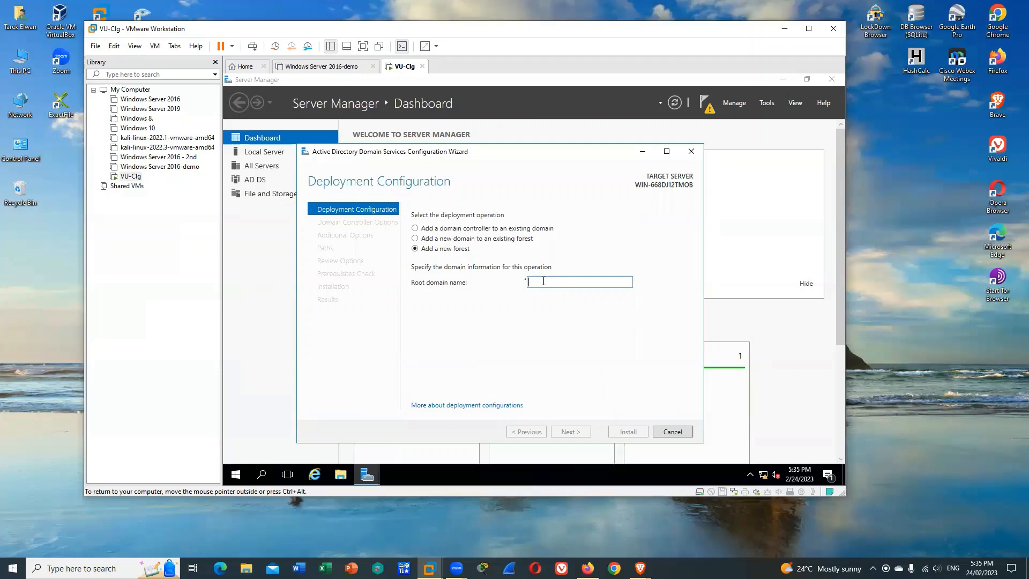
{"action": "type", "text": "abc.com"}
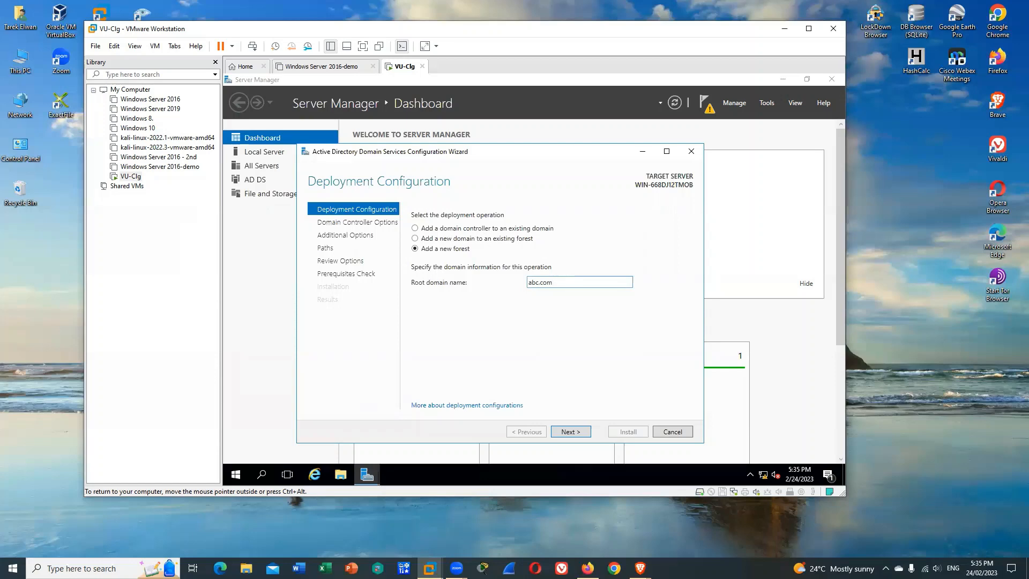
{"action": "left_click", "coordinate": [574, 431]}
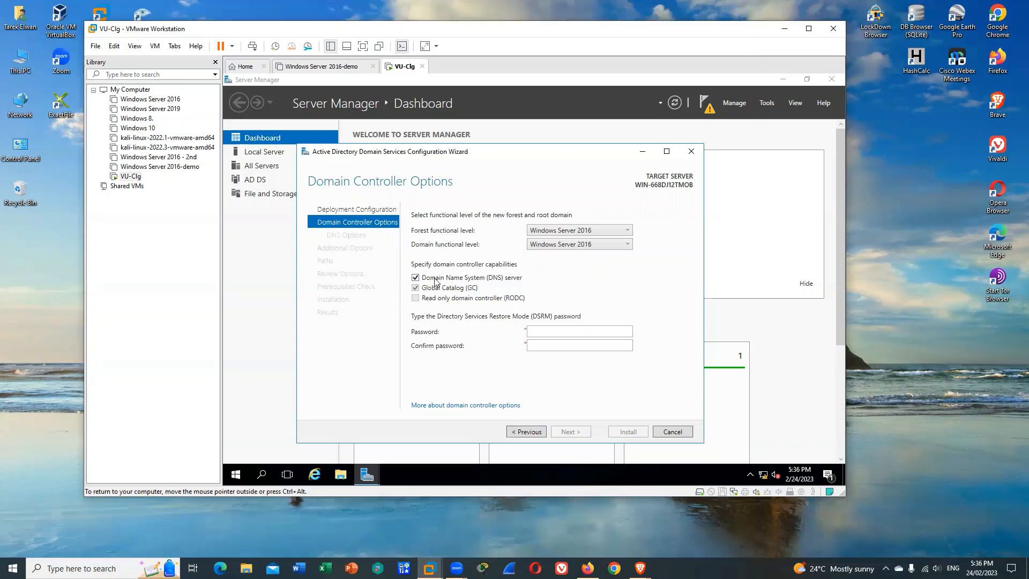
Enter and confirm the Directory Services Restore Mode password, keeping the DNS server capability, and continue to the DNS options
{"action": "left_click", "coordinate": [578, 329]}
{"action": "type", "text": "Password123!"}
{"action": "key", "text": "Tab"}
{"action": "type", "text": "Password123!"}
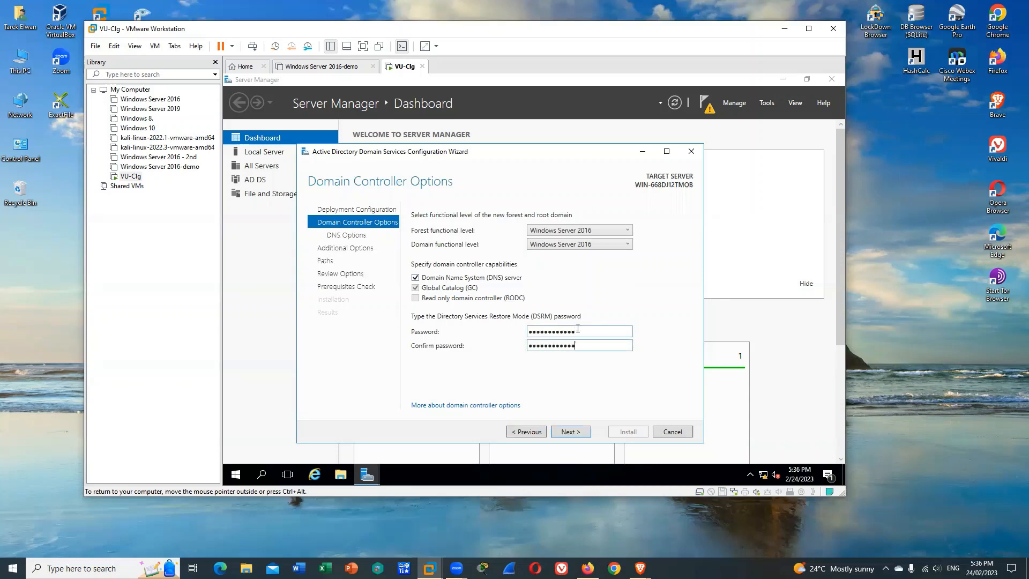
{"action": "key", "text": "BackSpace"}
{"action": "key", "text": "BackSpace"}
{"action": "key", "text": "BackSpace"}
{"action": "key", "text": "BackSpace"}
{"action": "key", "text": "BackSpace"}
{"action": "key", "text": "BackSpace"}
{"action": "key", "text": "BackSpace"}
{"action": "key", "text": "BackSpace"}
{"action": "key", "text": "BackSpace"}
{"action": "key", "text": "BackSpace"}
{"action": "key", "text": "BackSpace"}
{"action": "key", "text": "BackSpace"}
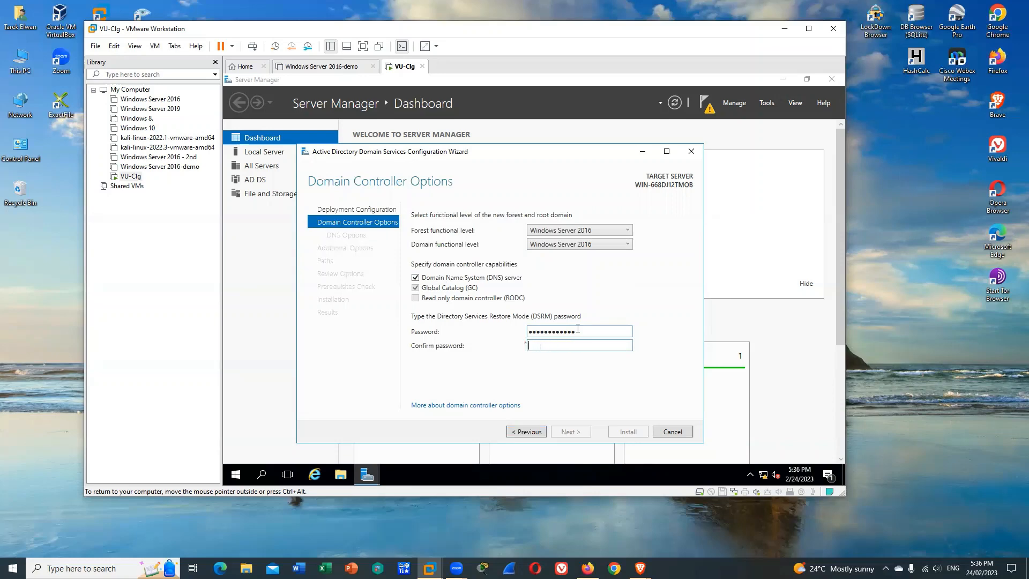
{"action": "type", "text": "Password123!"}
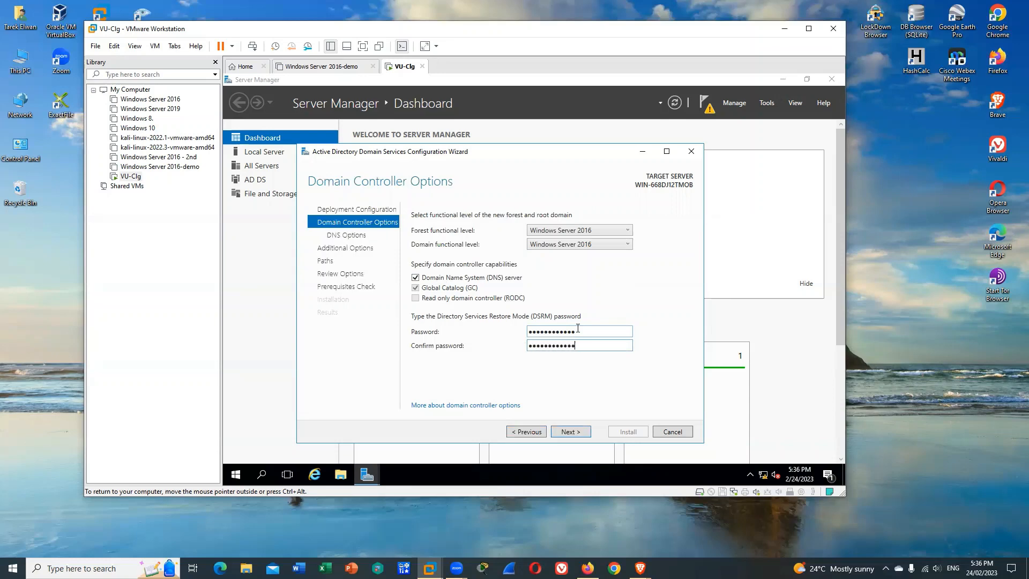
{"action": "left_click", "coordinate": [578, 434]}
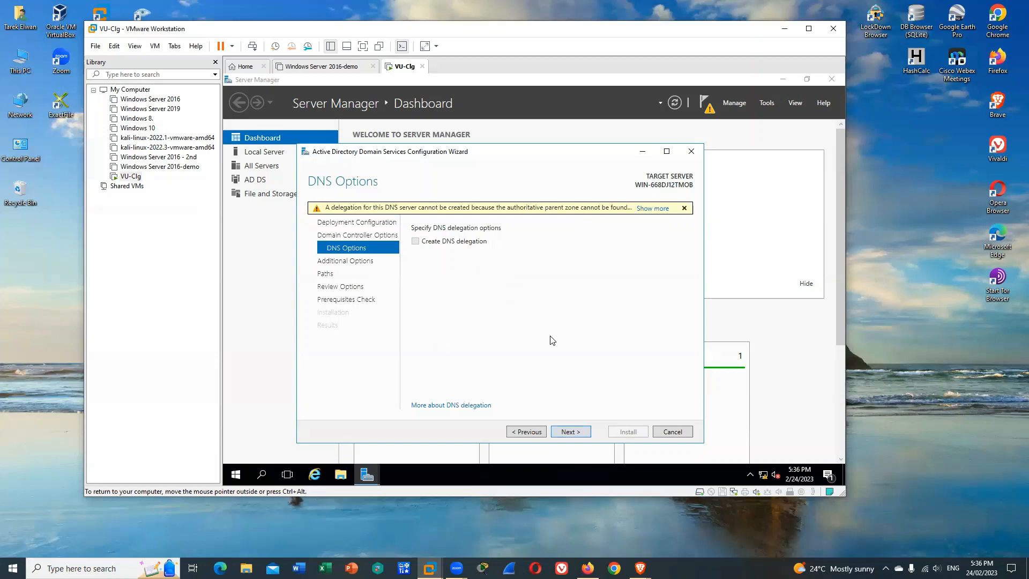
Accept the DNS options, the NetBIOS domain name ABC and the default AD DS paths, review the selections, and install the domain controller
{"action": "left_click", "coordinate": [581, 434]}
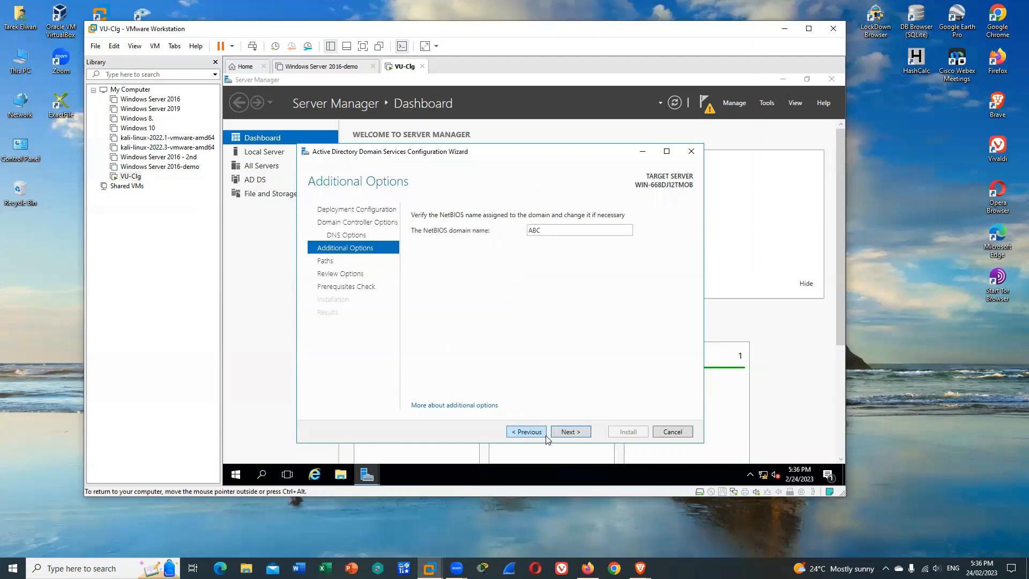
{"action": "left_click", "coordinate": [568, 432]}
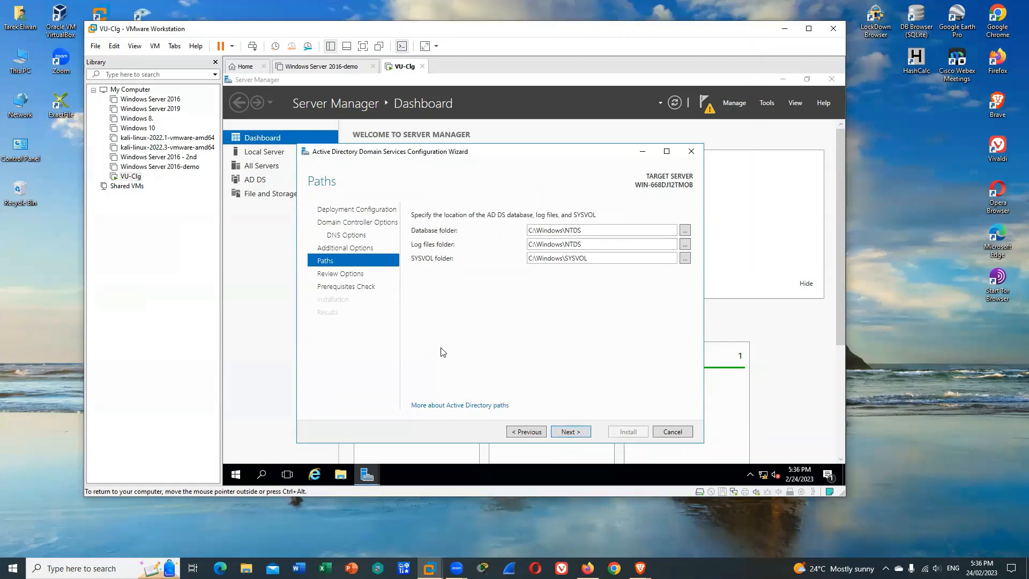
{"action": "left_click", "coordinate": [575, 433]}
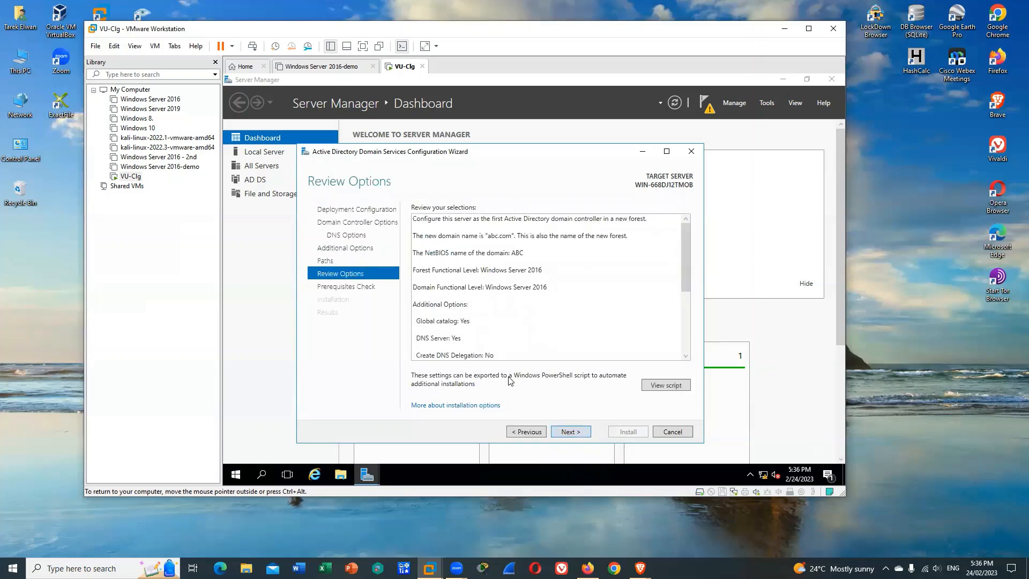
{"action": "left_click", "coordinate": [571, 432]}
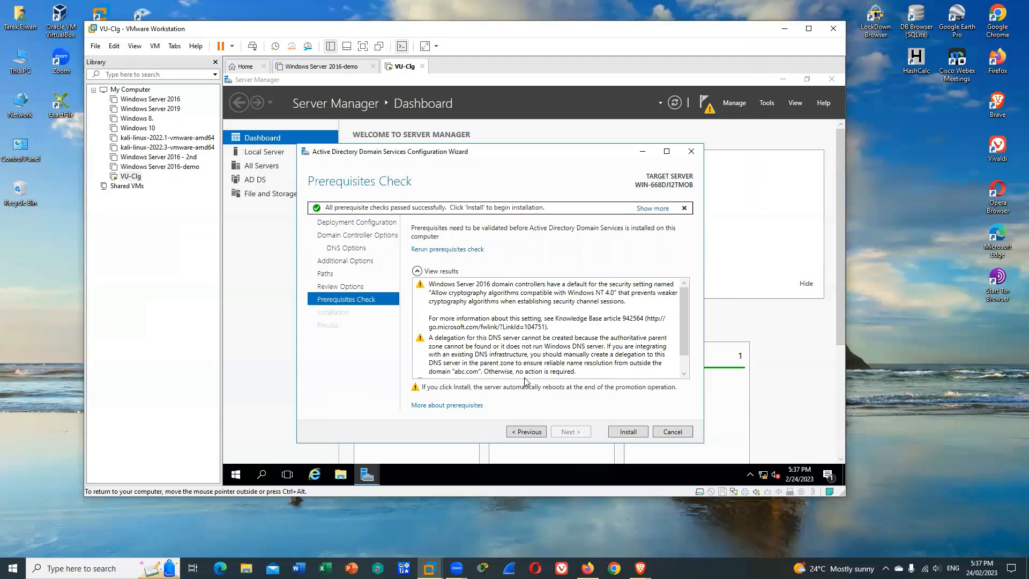
{"action": "left_click", "coordinate": [629, 431]}
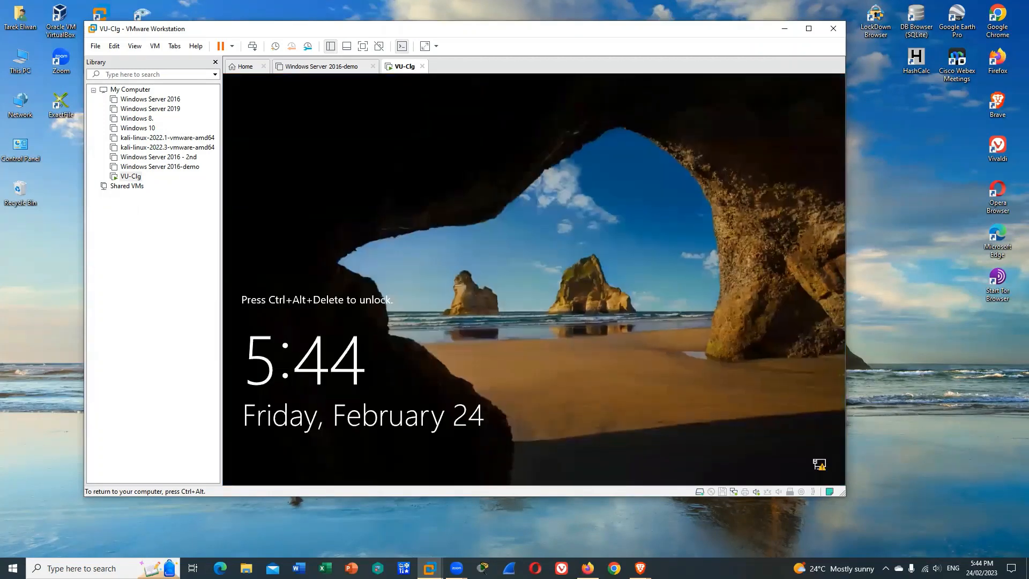
Send Ctrl+Alt+Del to the restarted virtual machine and sign in as ABC\Administrator with the account password
{"action": "key", "text": "ctrl+alt"}
{"action": "left_click", "coordinate": [155, 46]}
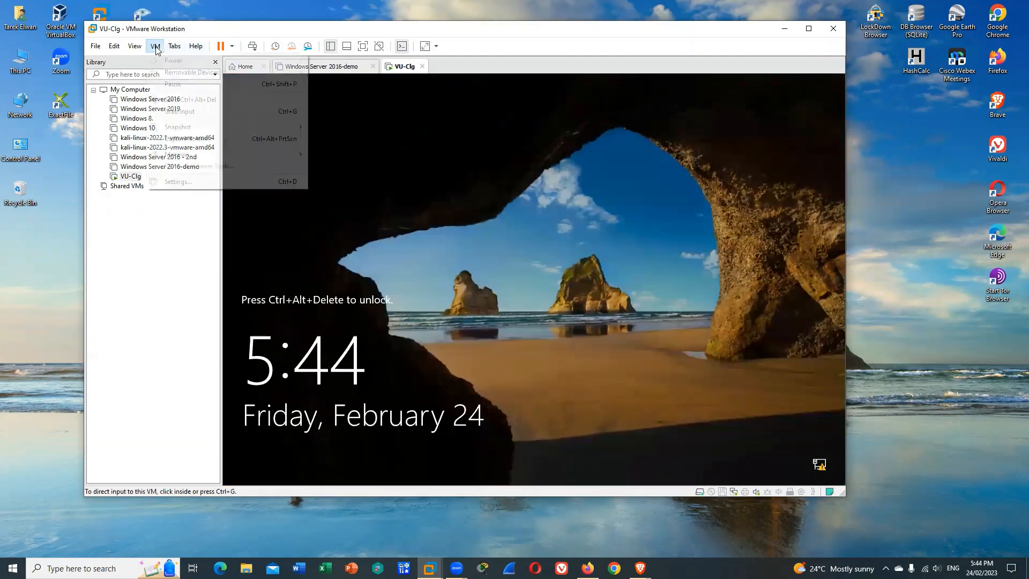
{"action": "left_click", "coordinate": [191, 99]}
{"action": "left_click", "coordinate": [514, 370]}
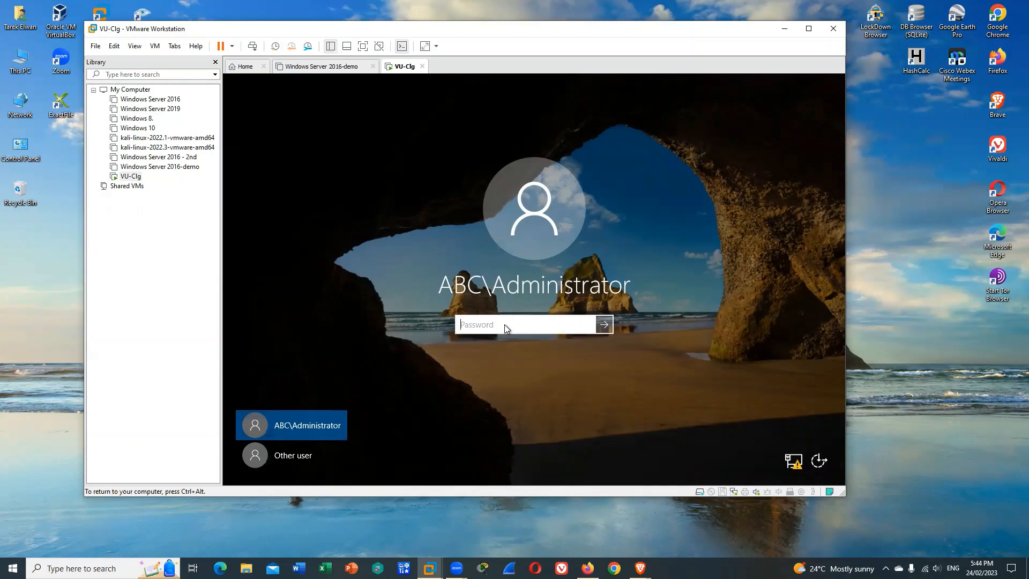
{"action": "type", "text": "*****"}
{"action": "type", "text": "d123"}
{"action": "key", "text": "Return"}
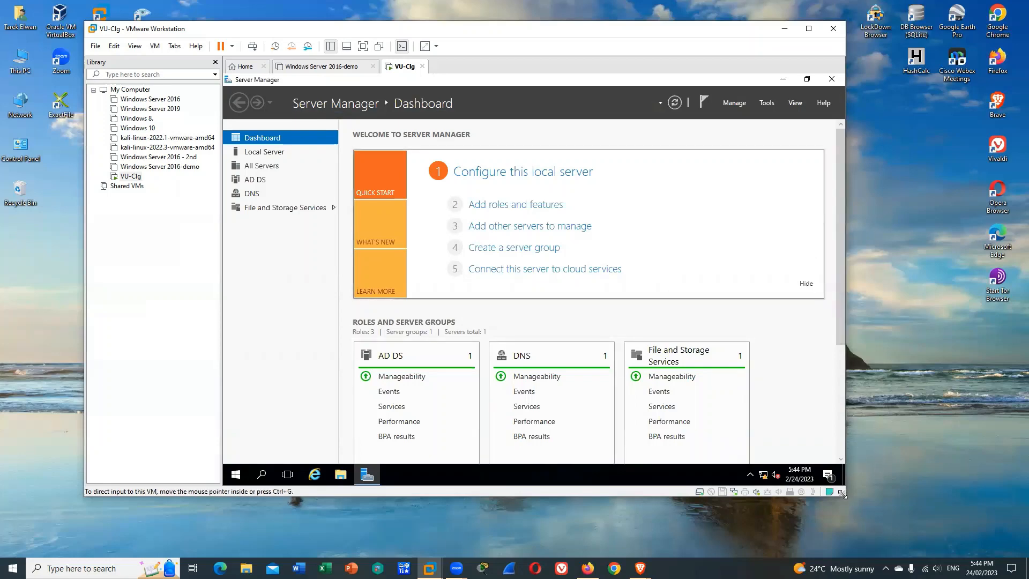
Enlarge the virtual machine window and start the stopped Downloaded Maps Manager and Sync Host services from the All Servers services detail view
{"action": "left_click_drag", "start_coordinate": [844, 496], "coordinate": [874, 534]}
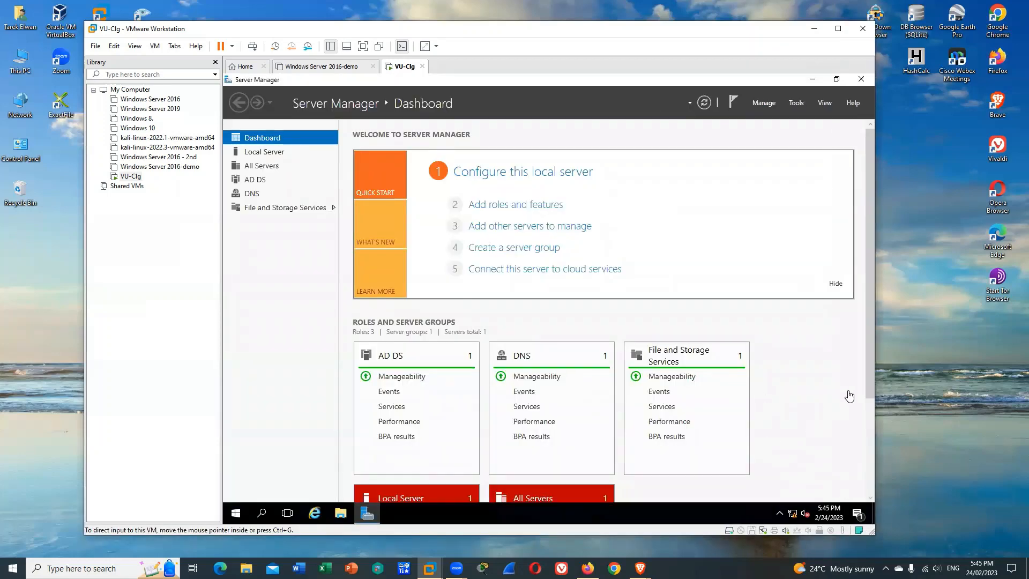
{"action": "left_click_drag", "start_coordinate": [868, 367], "coordinate": [864, 453]}
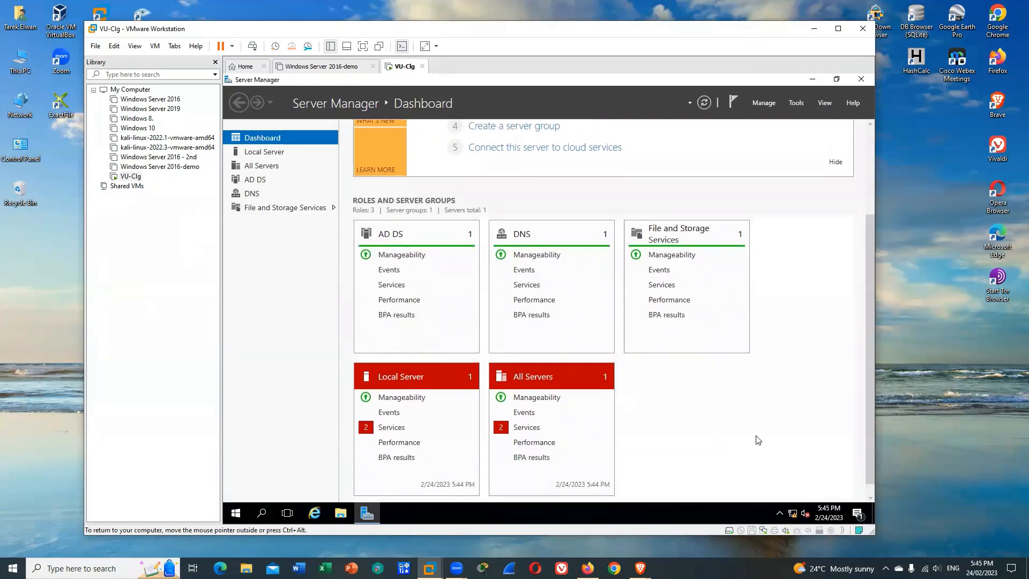
{"action": "left_click", "coordinate": [529, 429]}
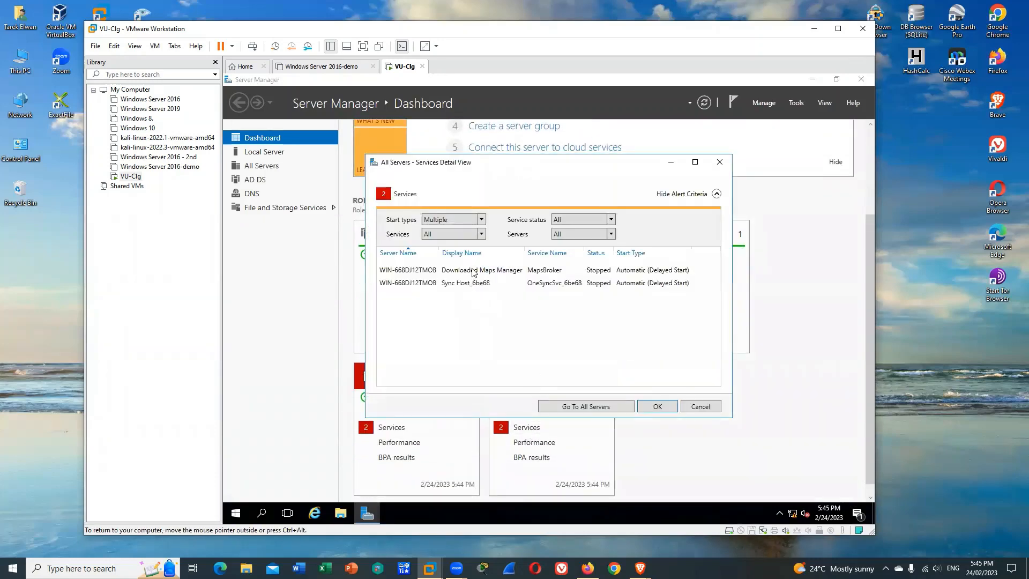
{"action": "right_click", "coordinate": [472, 270]}
{"action": "left_click", "coordinate": [489, 276]}
{"action": "right_click", "coordinate": [477, 283]}
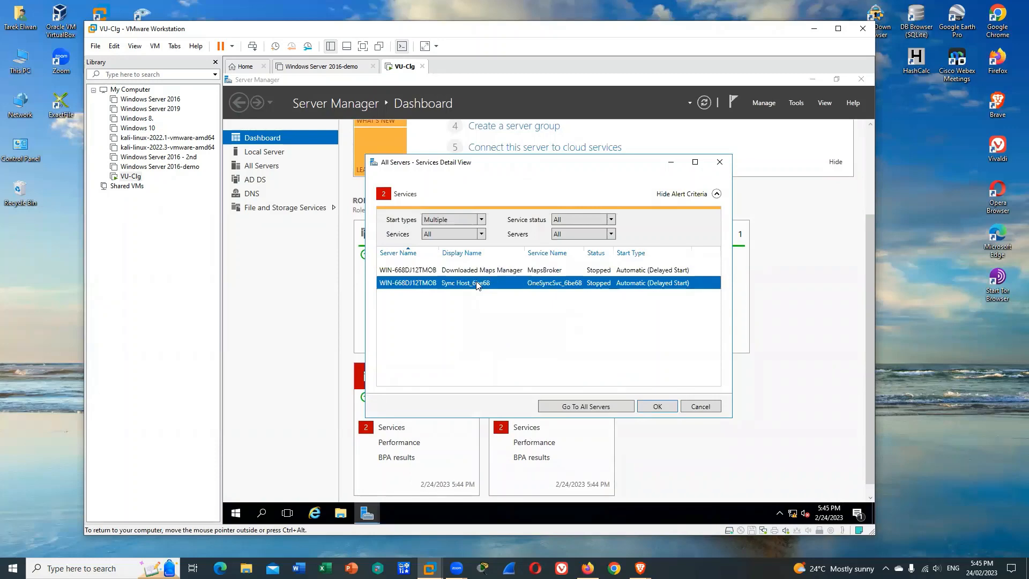
{"action": "right_click", "coordinate": [477, 284]}
{"action": "left_click", "coordinate": [501, 292]}
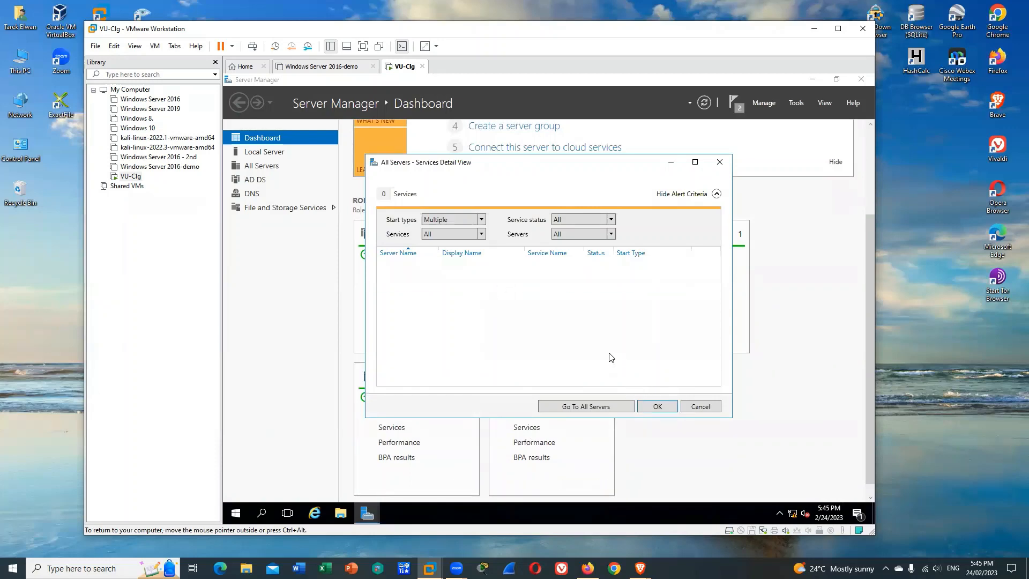
{"action": "left_click", "coordinate": [658, 407]}
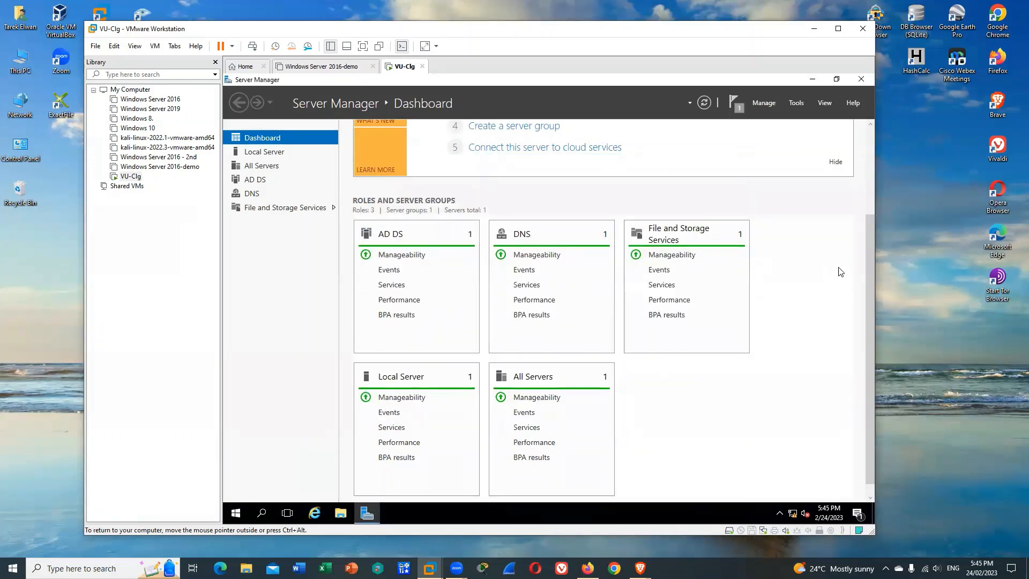
Open Active Directory Users and Computers and display the Users container of the abc.com domain
{"action": "left_click", "coordinate": [797, 103]}
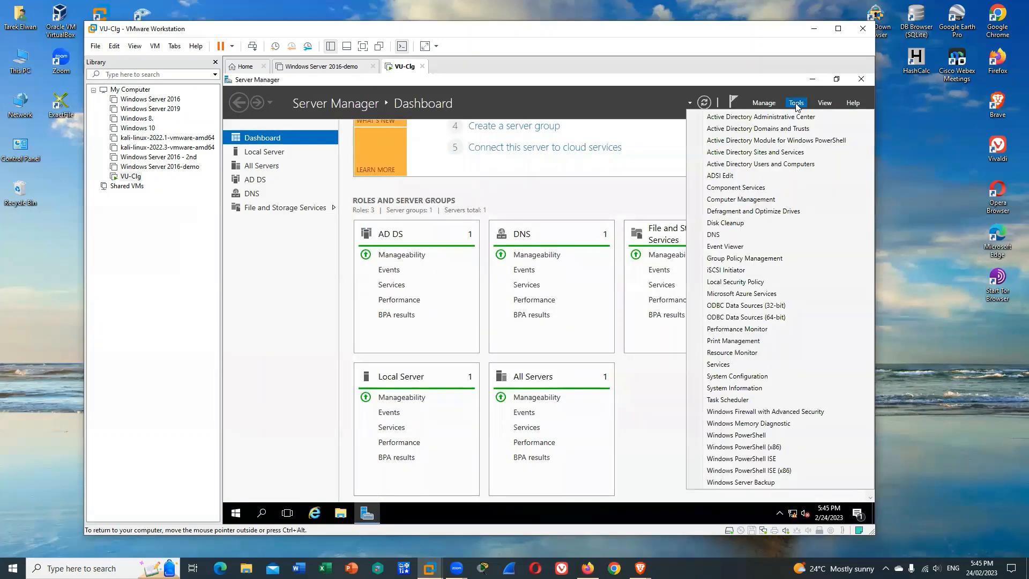
{"action": "left_click", "coordinate": [777, 166]}
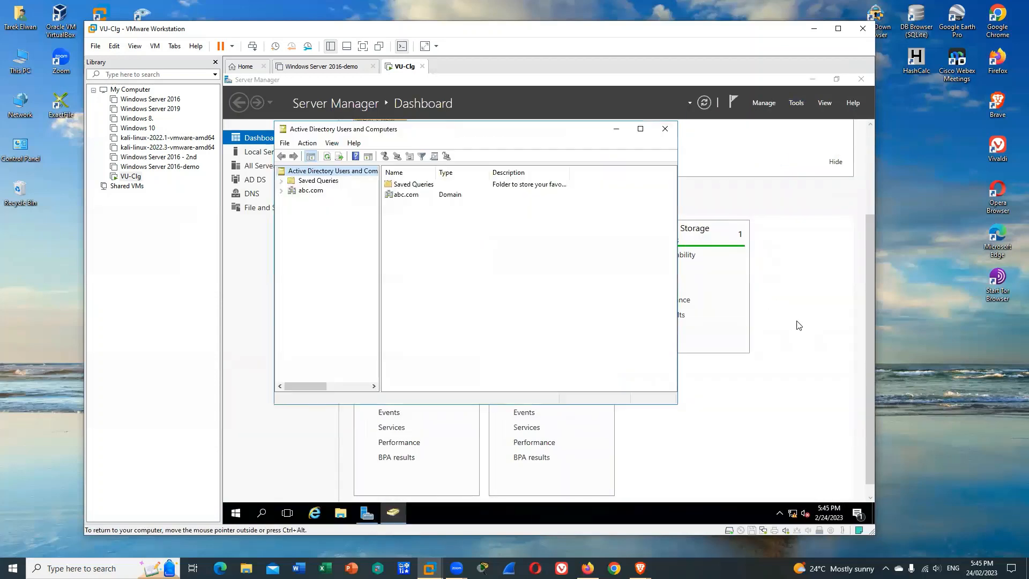
{"action": "left_click", "coordinate": [281, 191]}
{"action": "left_click_drag", "start_coordinate": [447, 133], "coordinate": [521, 140]}
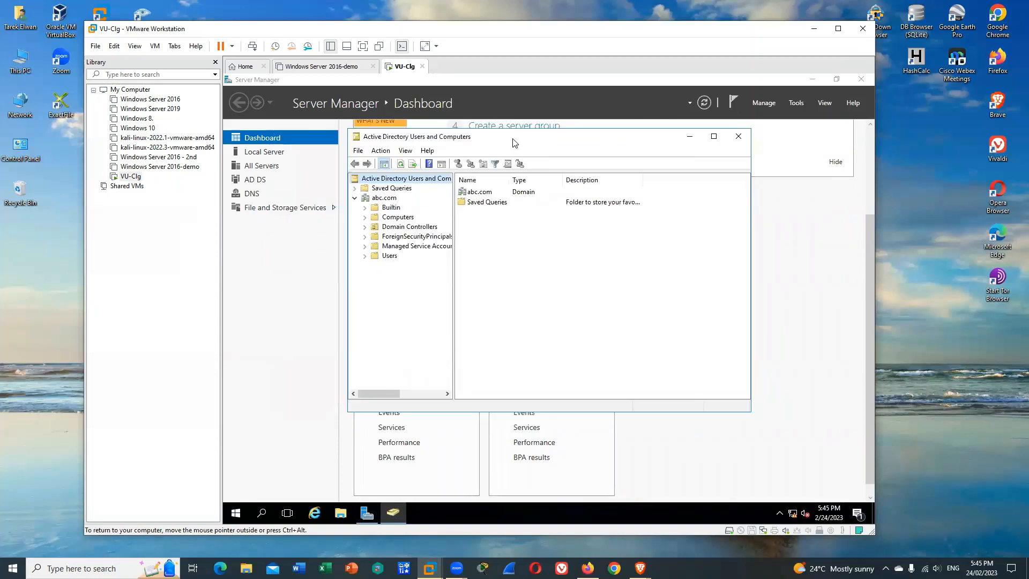
{"action": "left_click", "coordinate": [373, 259]}
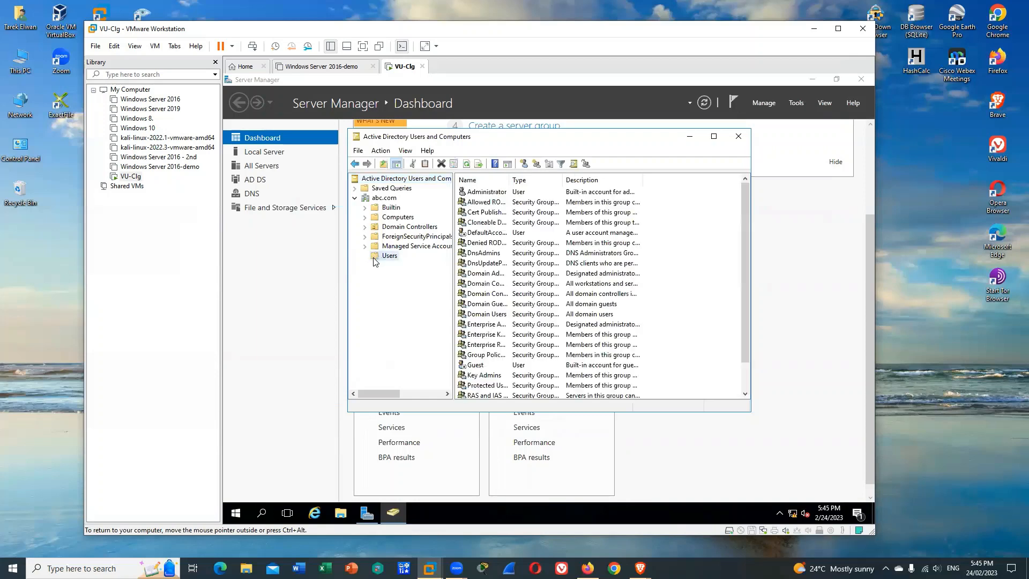
Start a new user in the abc.com Users container, filling in the person's first name, last name and user logon name
{"action": "right_click", "coordinate": [374, 261]}
{"action": "mouse_move", "coordinate": [411, 290]}
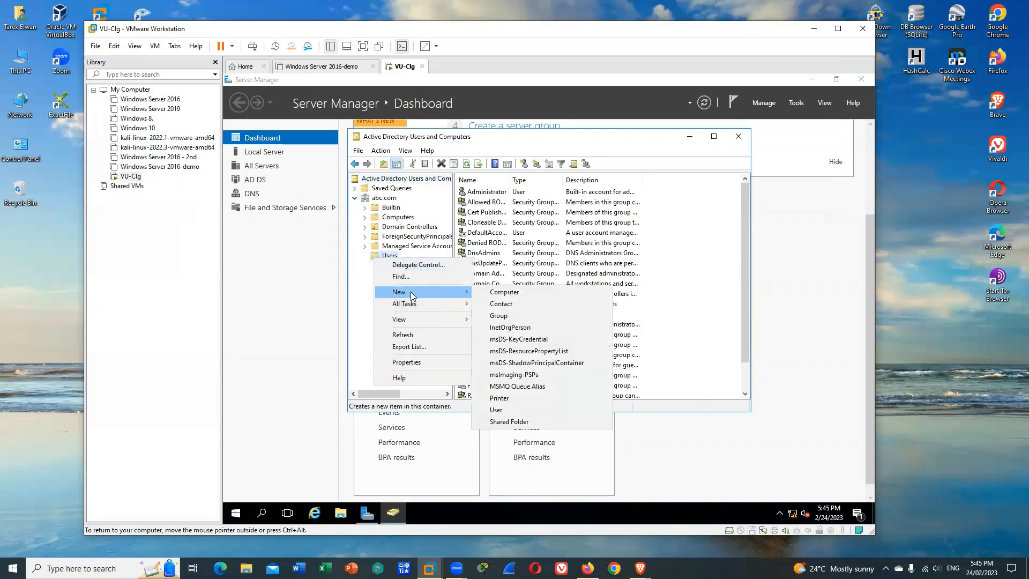
{"action": "left_click", "coordinate": [496, 409]}
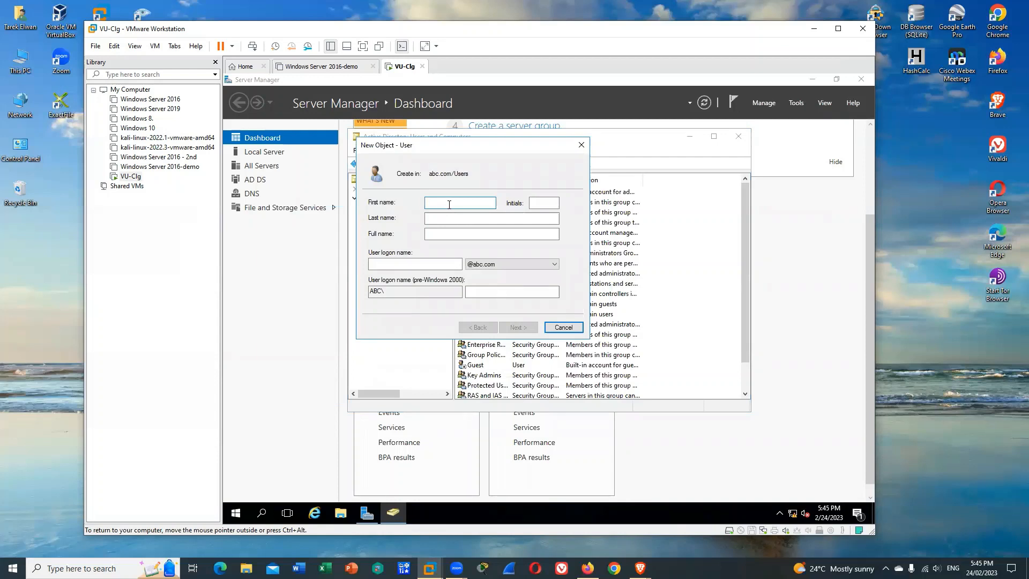
{"action": "key", "text": "Tab"}
{"action": "key", "text": "Tab"}
{"action": "type", "text": "Elwan"}
{"action": "key", "text": "Tab"}
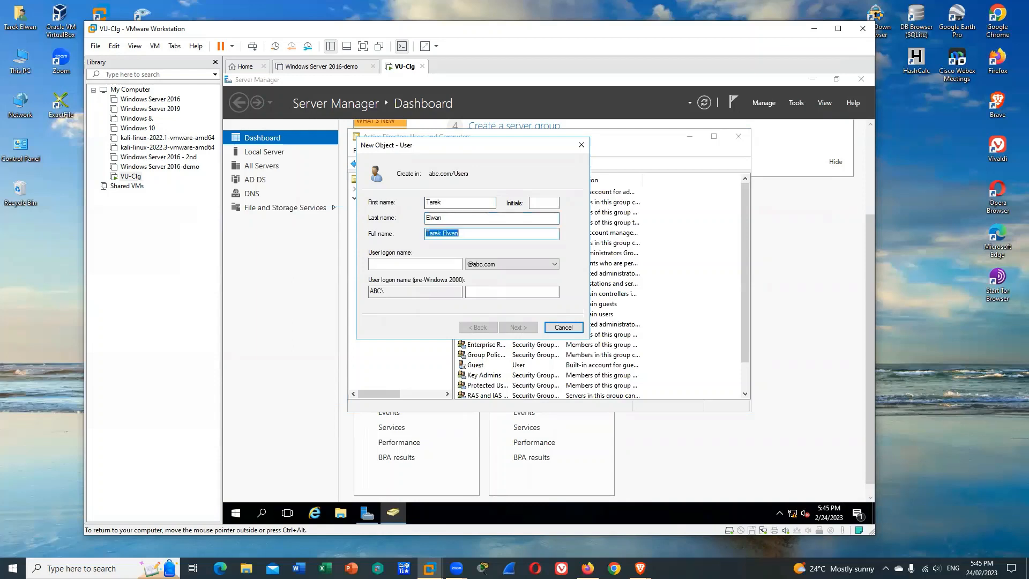
{"action": "key", "text": "Tab"}
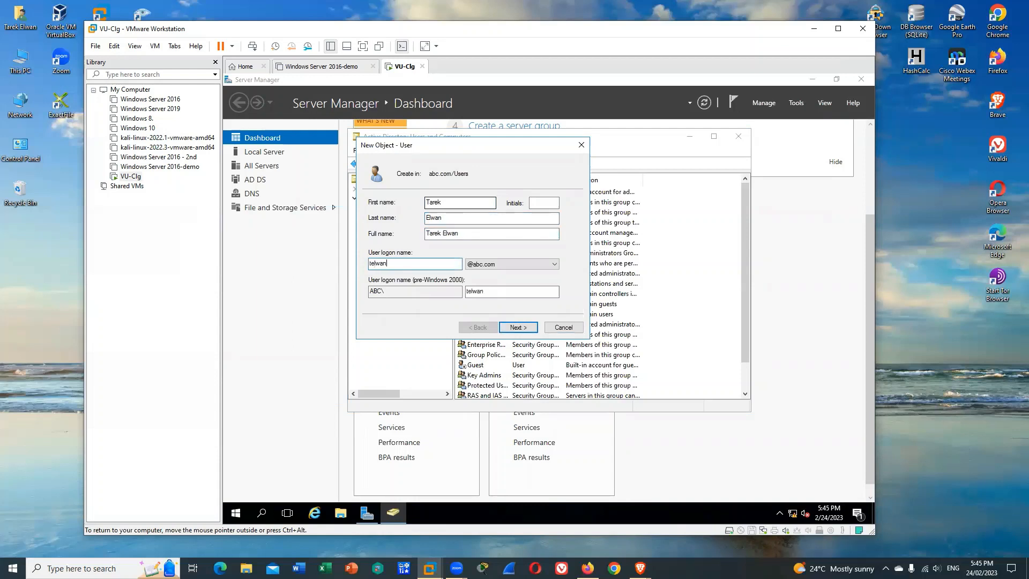
{"action": "left_click", "coordinate": [518, 327]}
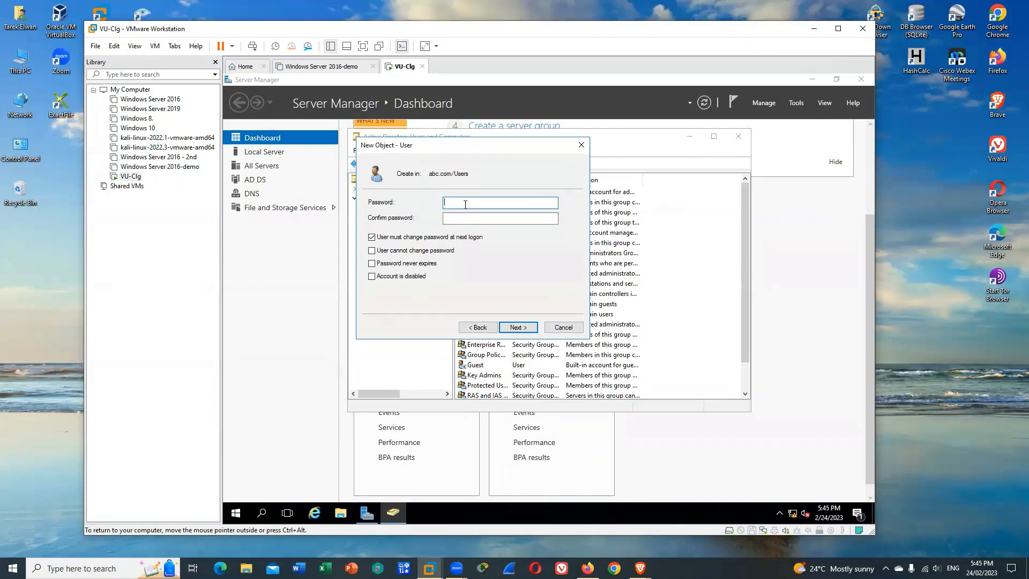
Enter and confirm the new user's password, keep the required password change at next logon, and finish creating the account
{"action": "type", "text": "••••••••••••"}
{"action": "key", "text": "Tab"}
{"action": "type", "text": "•••"}
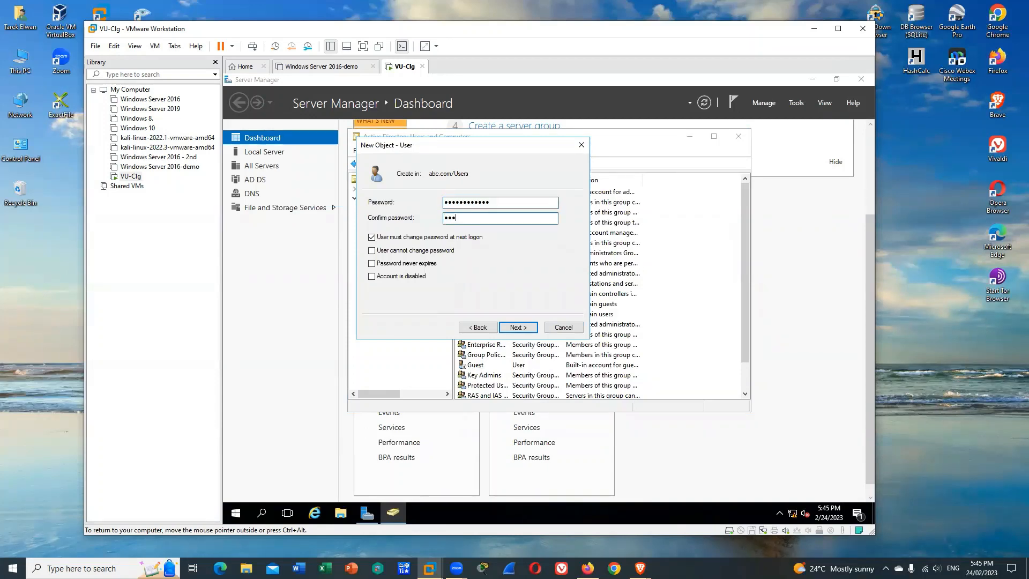
{"action": "type", "text": "••••••••"}
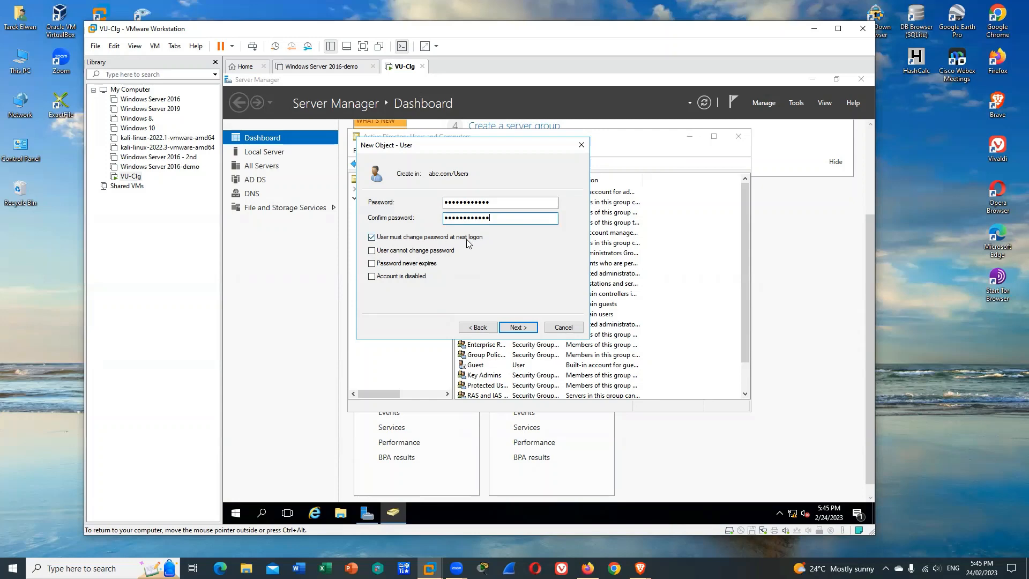
{"action": "left_click", "coordinate": [523, 331]}
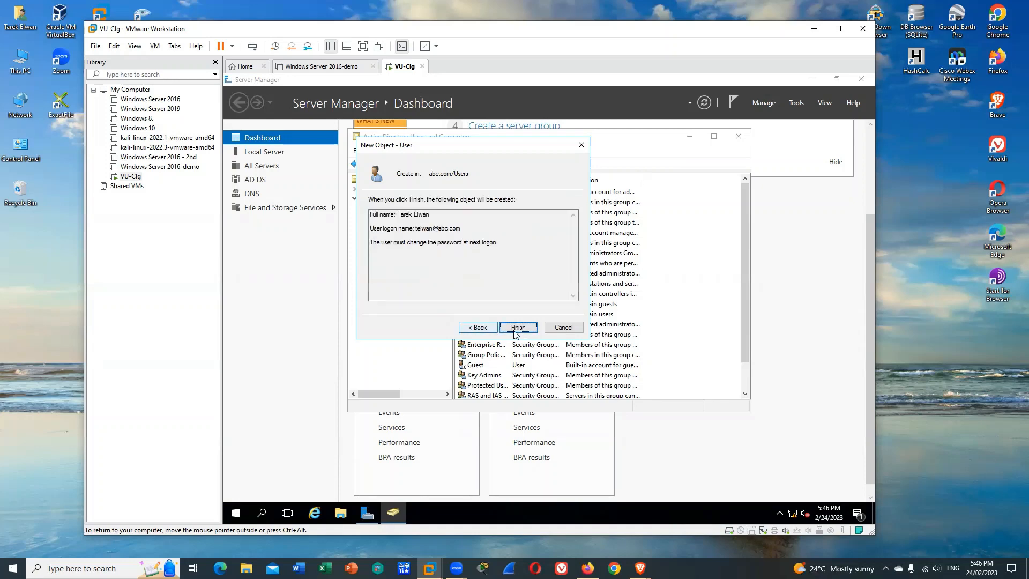
{"action": "left_click", "coordinate": [518, 329]}
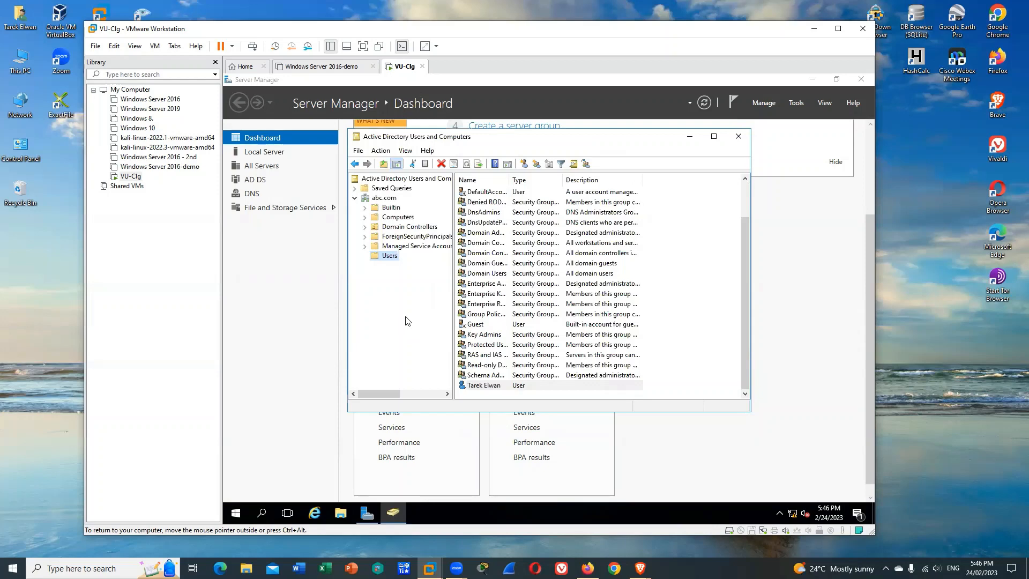
Create a global security group named NIT2122 in the Users container
{"action": "right_click", "coordinate": [375, 257]}
{"action": "mouse_move", "coordinate": [424, 292]}
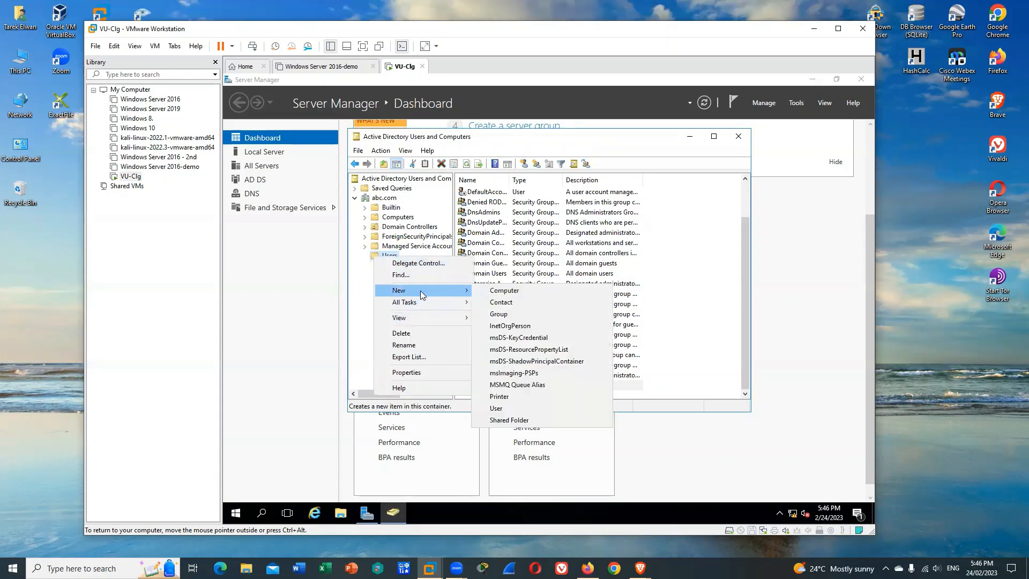
{"action": "left_click", "coordinate": [504, 315]}
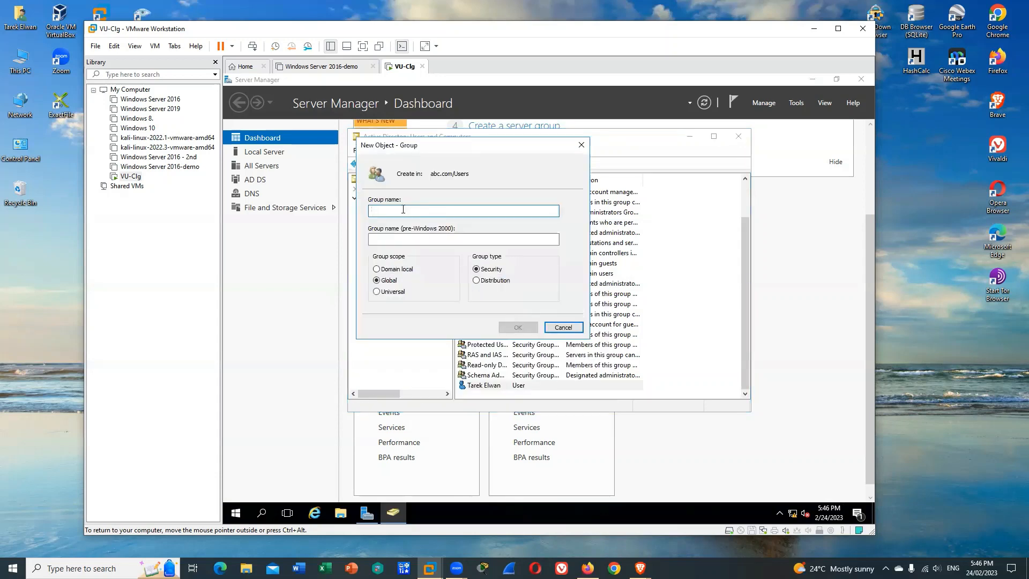
{"action": "type", "text": "NIT2122"}
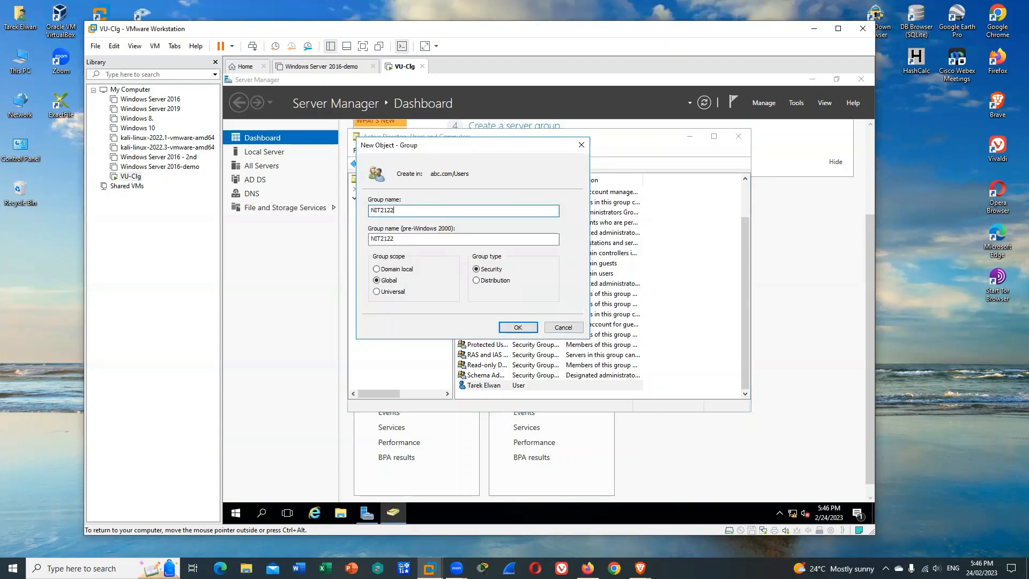
{"action": "left_click", "coordinate": [518, 328]}
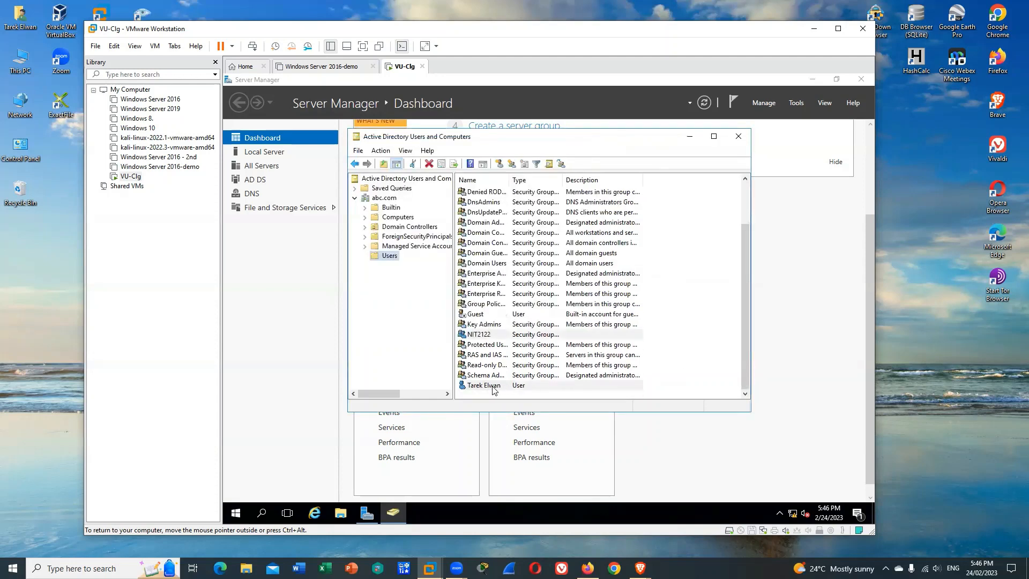
Add the newly created user account to the NIT2122 group, resolving the group name from nit2
{"action": "left_click", "coordinate": [493, 390]}
{"action": "right_click", "coordinate": [498, 389]}
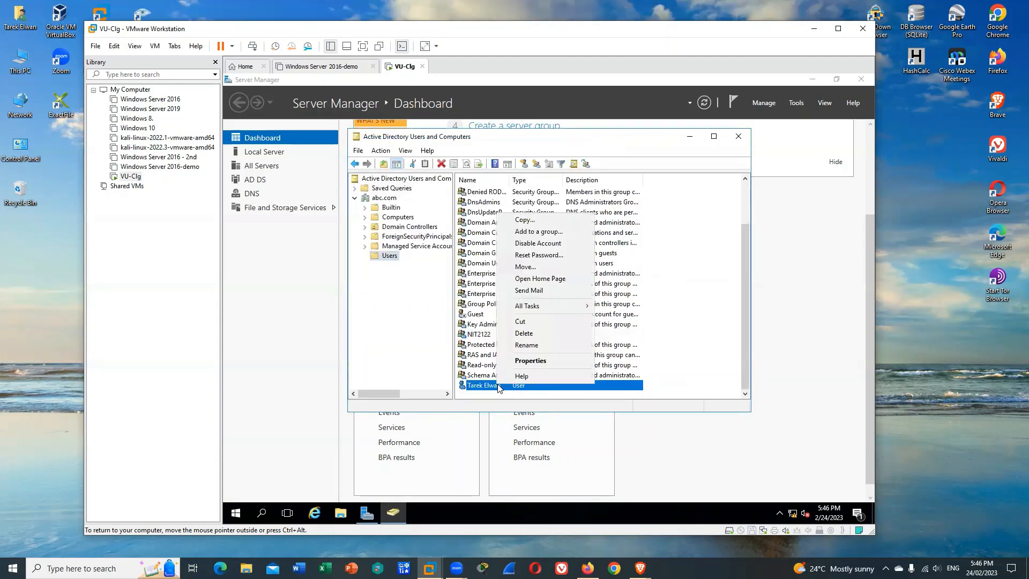
{"action": "left_click", "coordinate": [539, 231]}
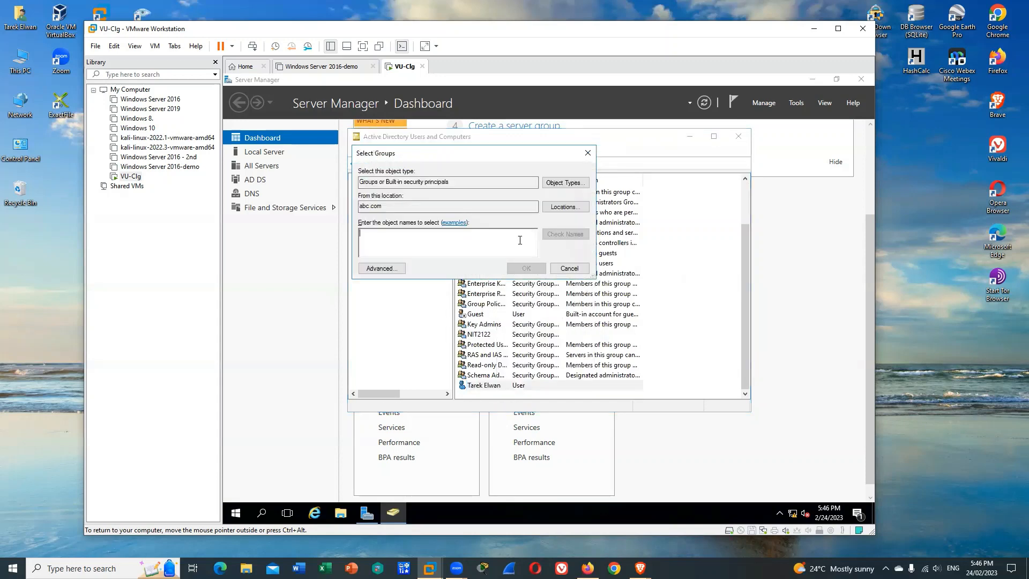
{"action": "type", "text": "nit2"}
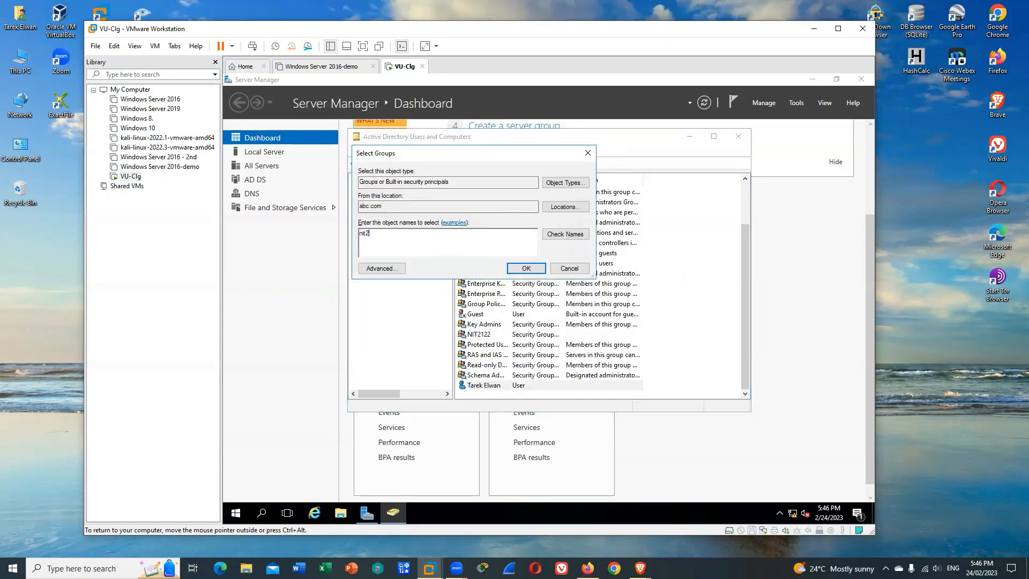
{"action": "left_click", "coordinate": [578, 236]}
{"action": "left_click", "coordinate": [521, 274]}
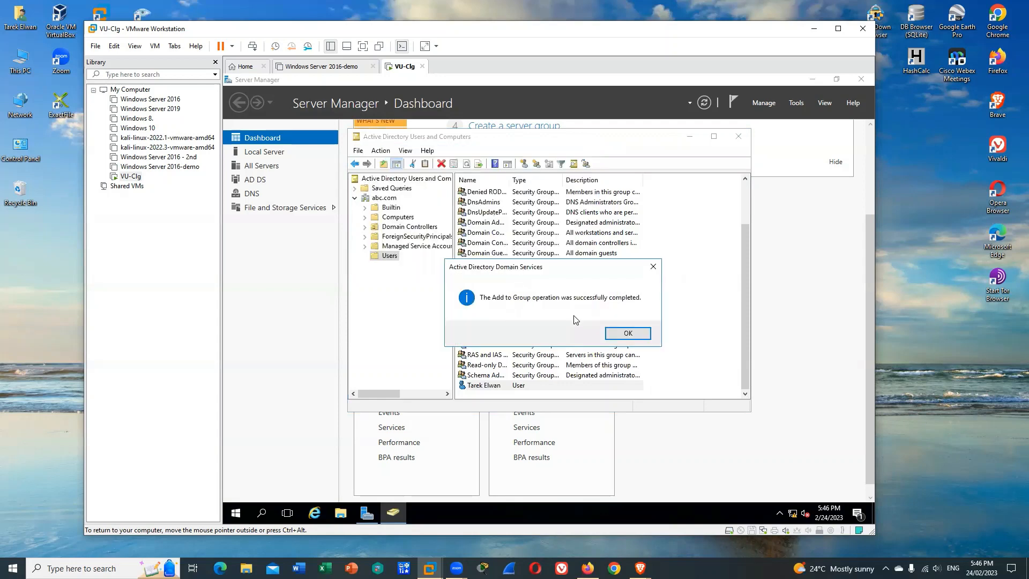
Dismiss the add-to-group notice and check the member list in the NIT2122 group's properties
{"action": "left_click", "coordinate": [627, 332]}
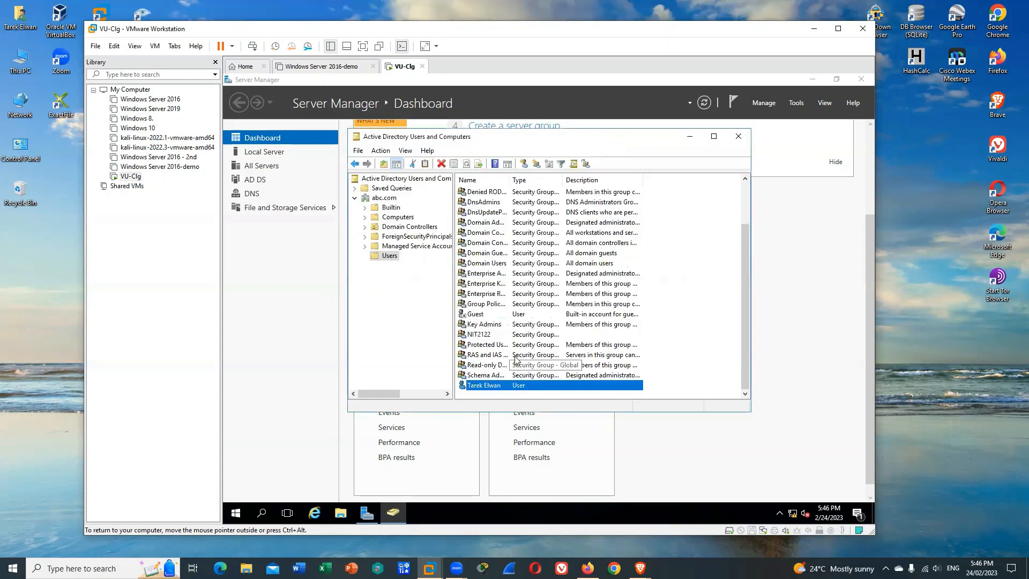
{"action": "double_click", "coordinate": [489, 335]}
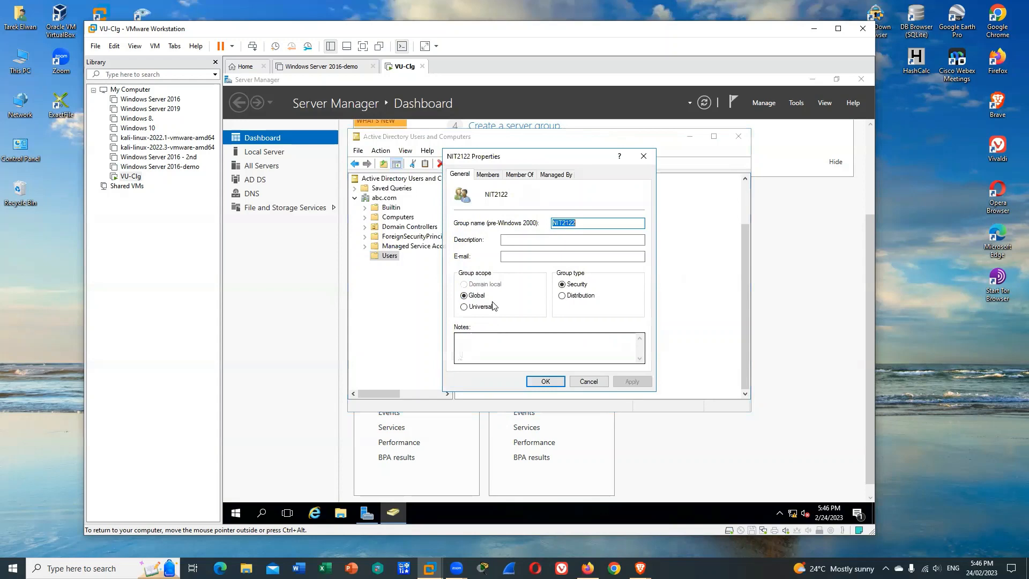
{"action": "left_click", "coordinate": [495, 175]}
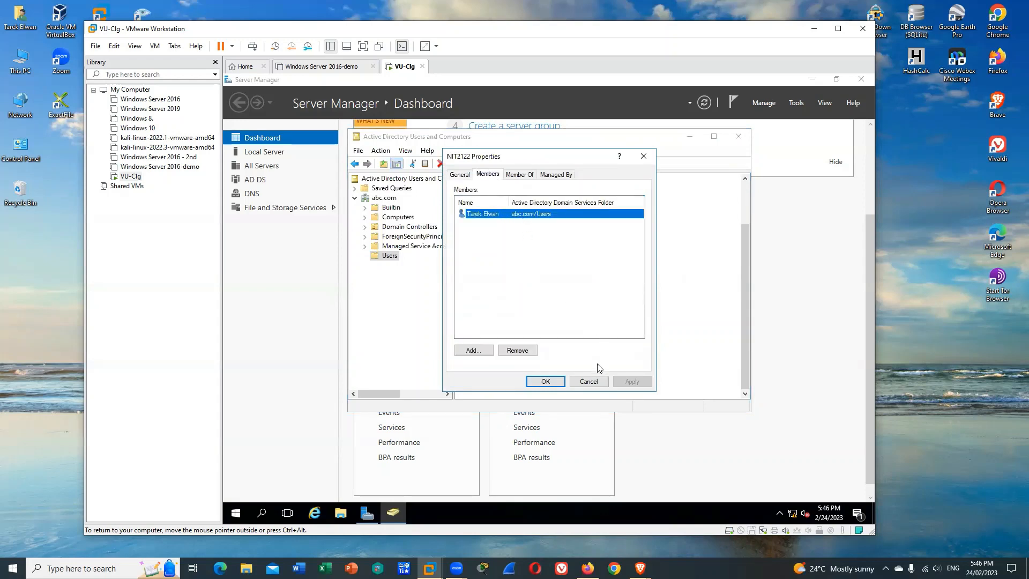
{"action": "left_click", "coordinate": [598, 382]}
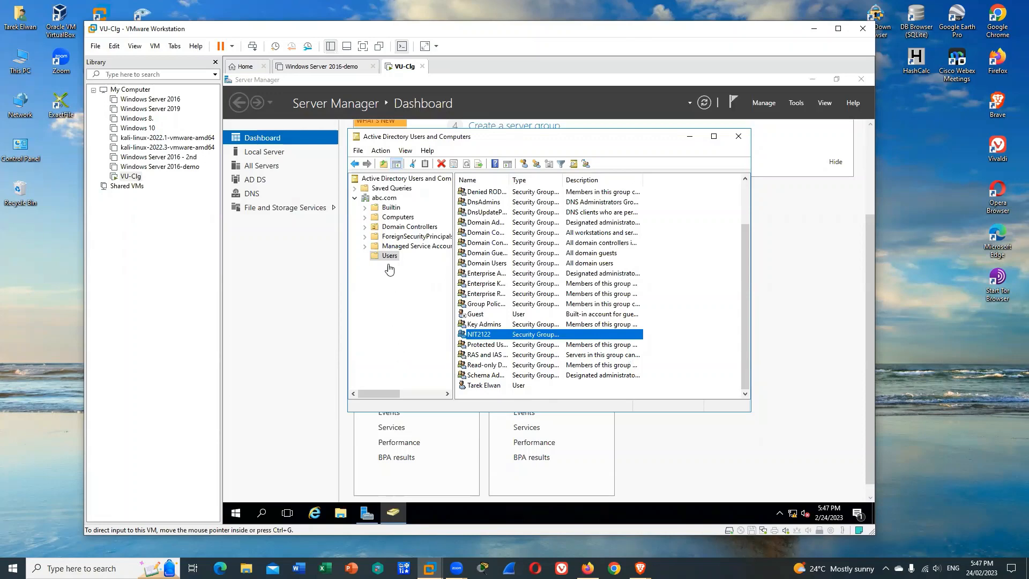
Create an organizational unit named NIT2122OU directly under abc.com, keeping protection from accidental deletion enabled
{"action": "left_click", "coordinate": [383, 199]}
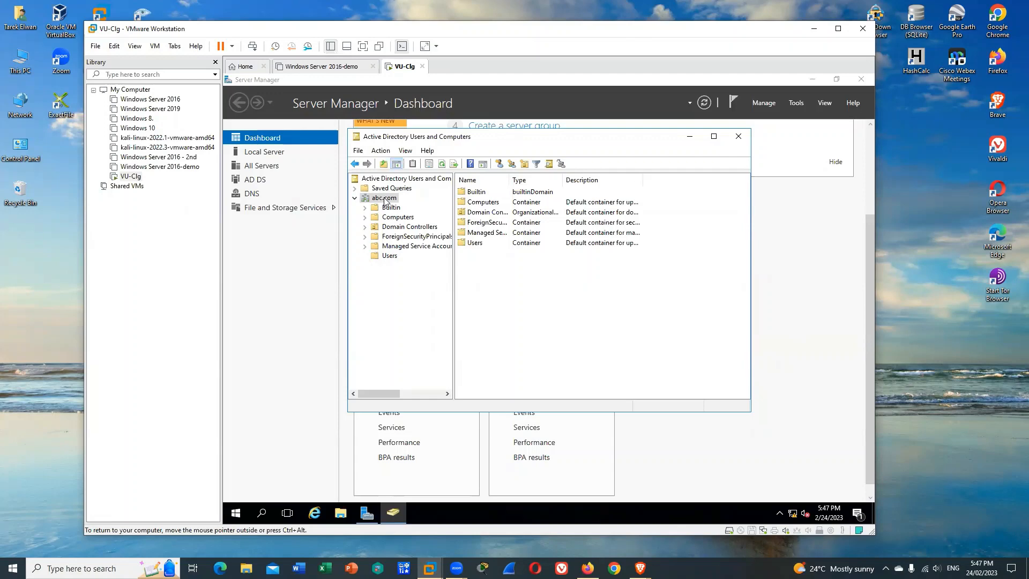
{"action": "right_click", "coordinate": [387, 198]}
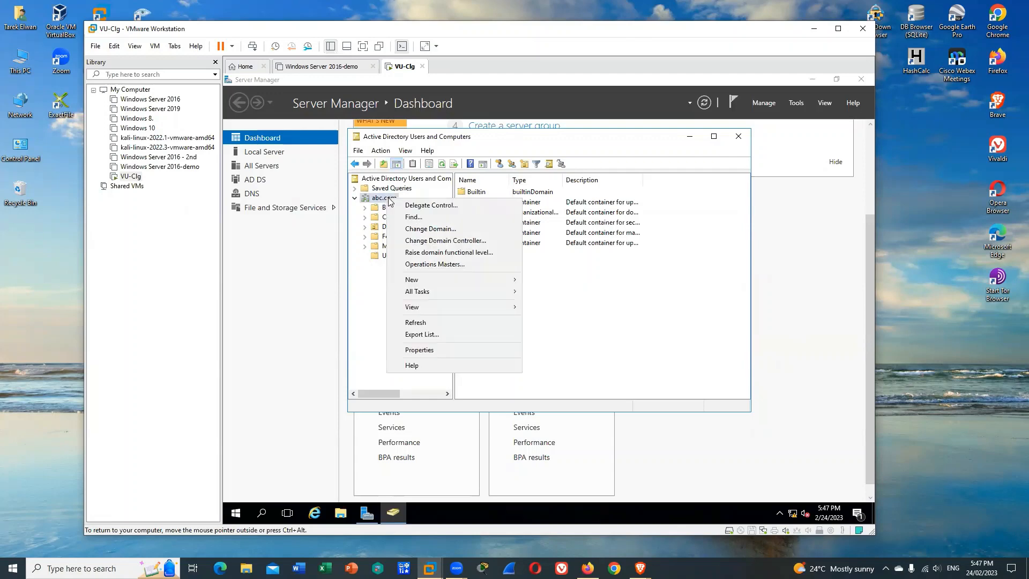
{"action": "mouse_move", "coordinate": [438, 284]}
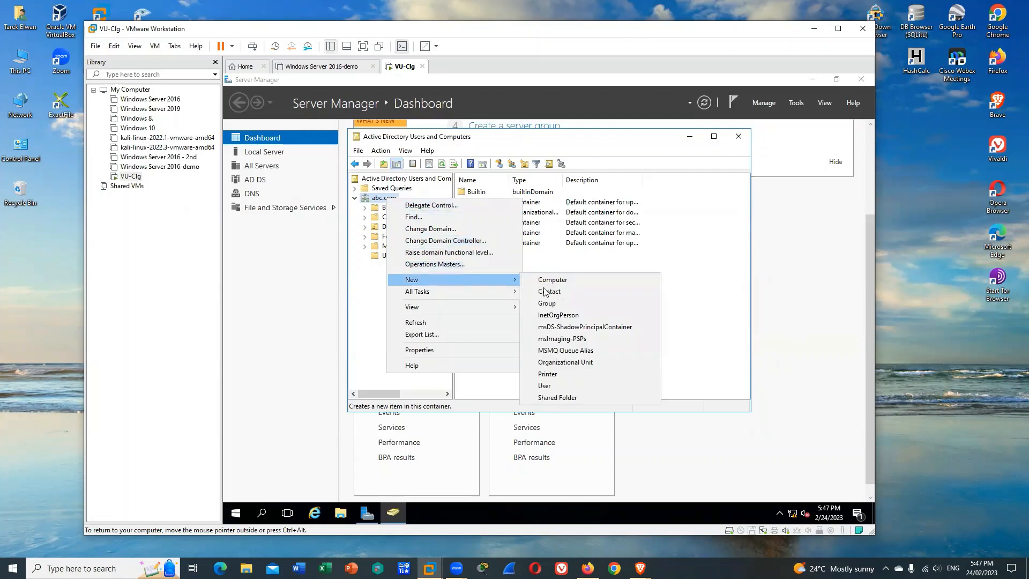
{"action": "left_click", "coordinate": [577, 362]}
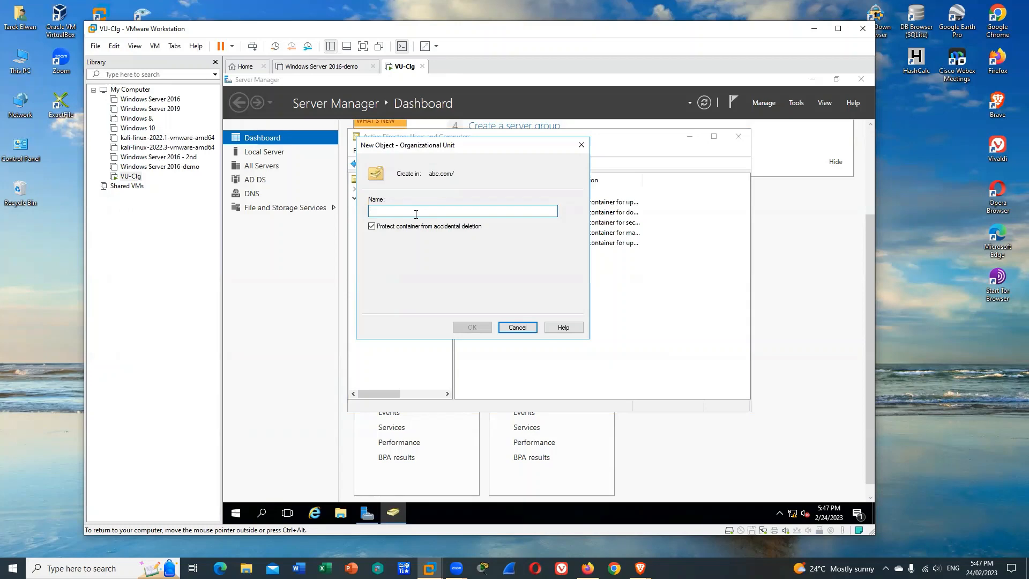
{"action": "type", "text": "NIT2122"}
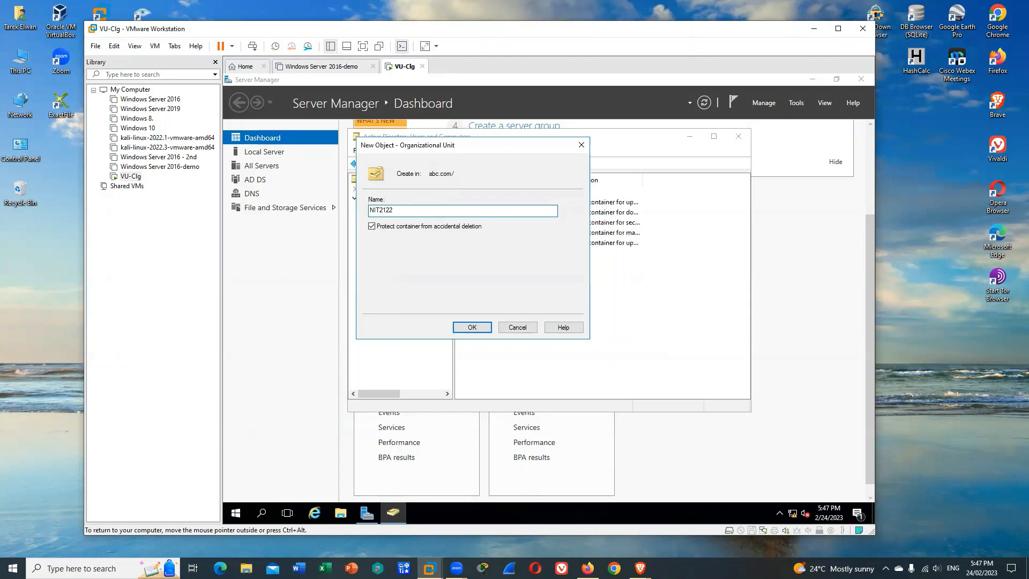
{"action": "type", "text": "OU"}
{"action": "left_click", "coordinate": [482, 327]}
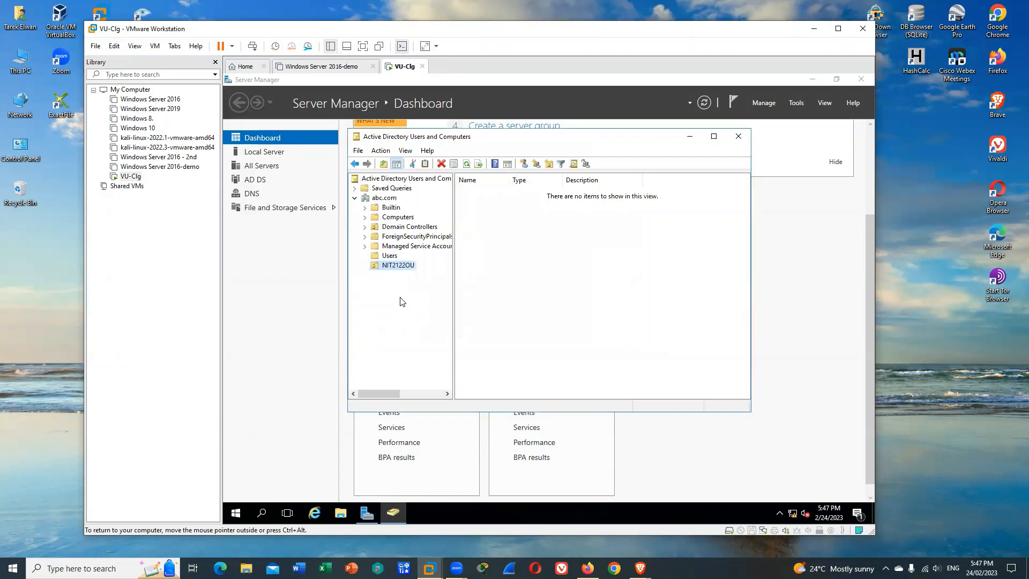
{"action": "right_click", "coordinate": [401, 268]}
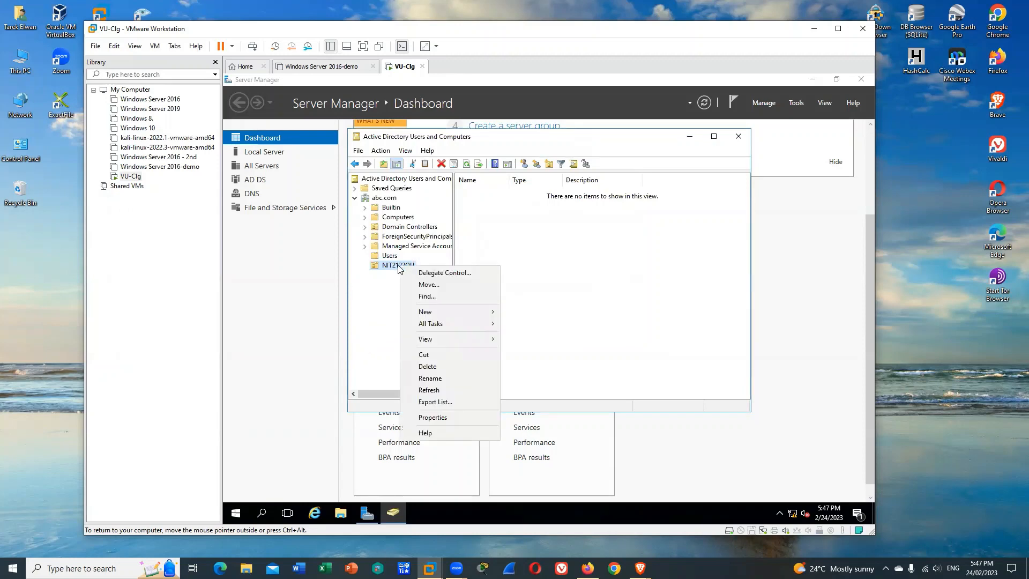
{"action": "left_click", "coordinate": [384, 303]}
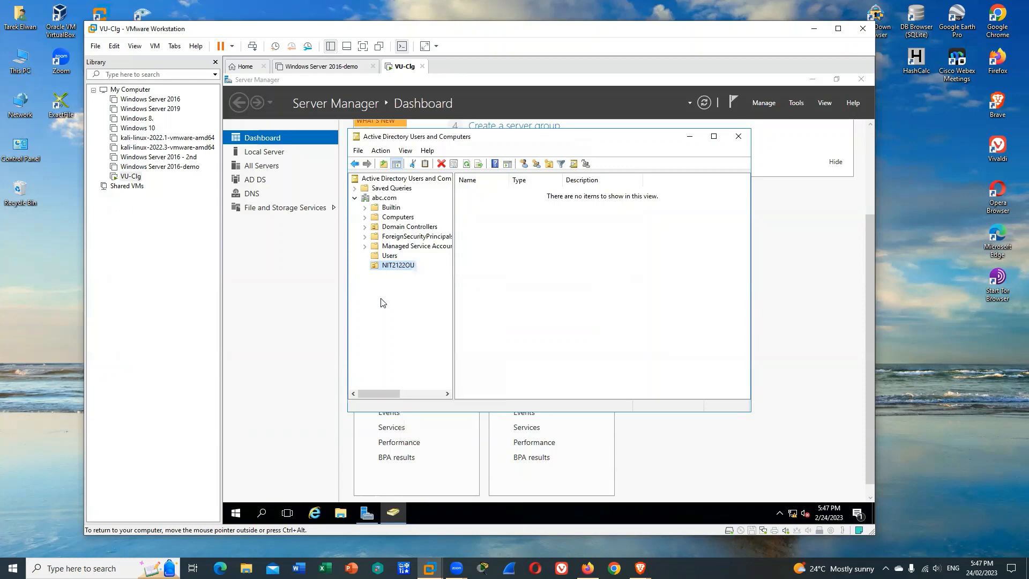